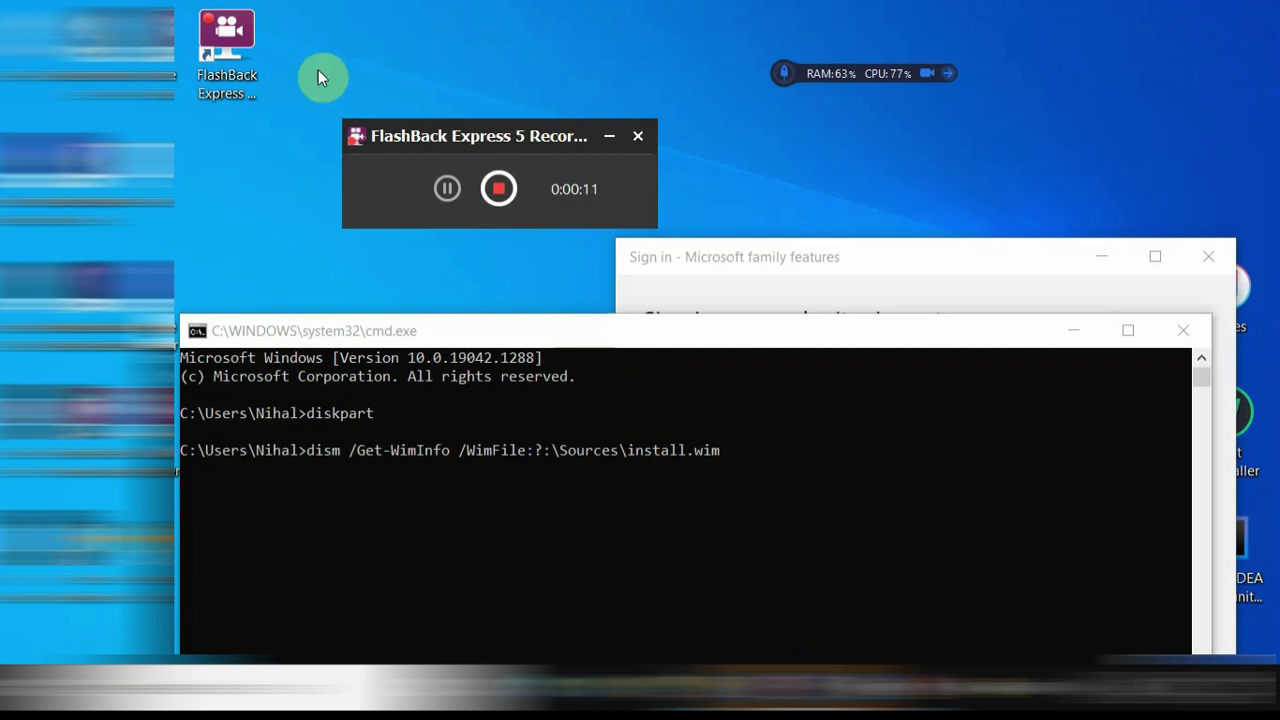
Minimize Command Prompt, launch regedit from the Run dialog, and approve its administrator prompt.
left_click(1073, 331)
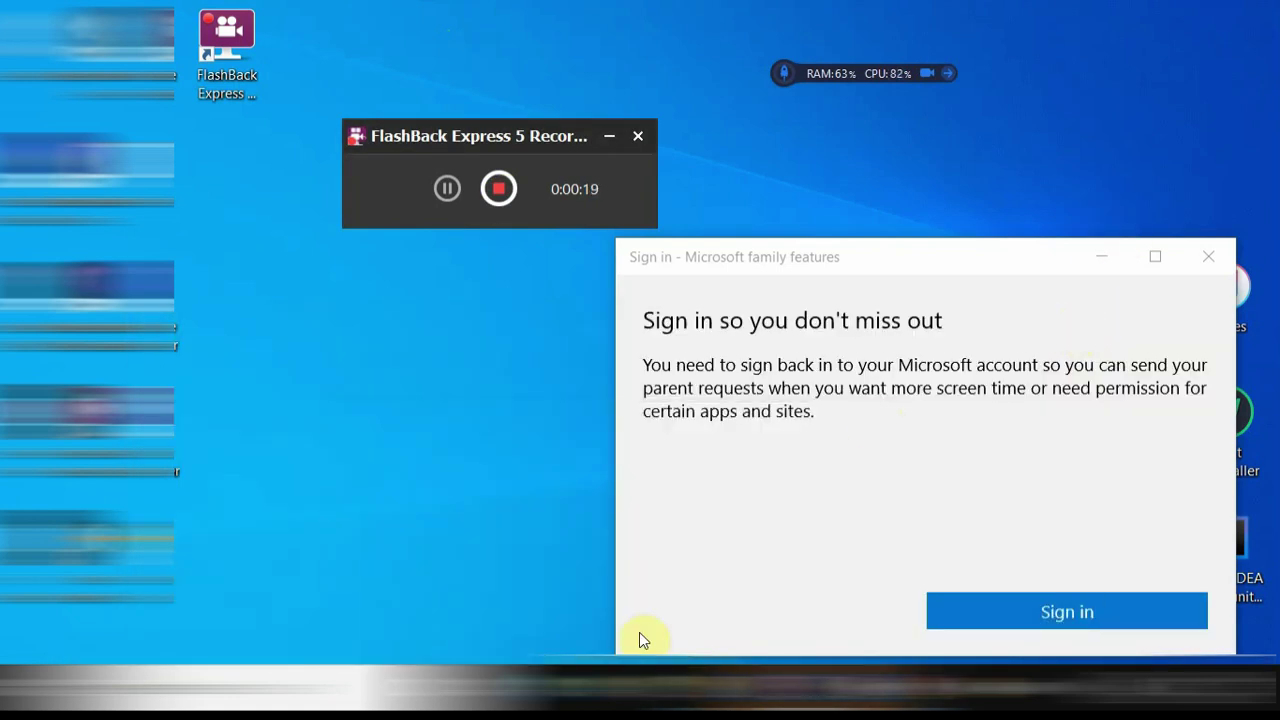
key("super+r")
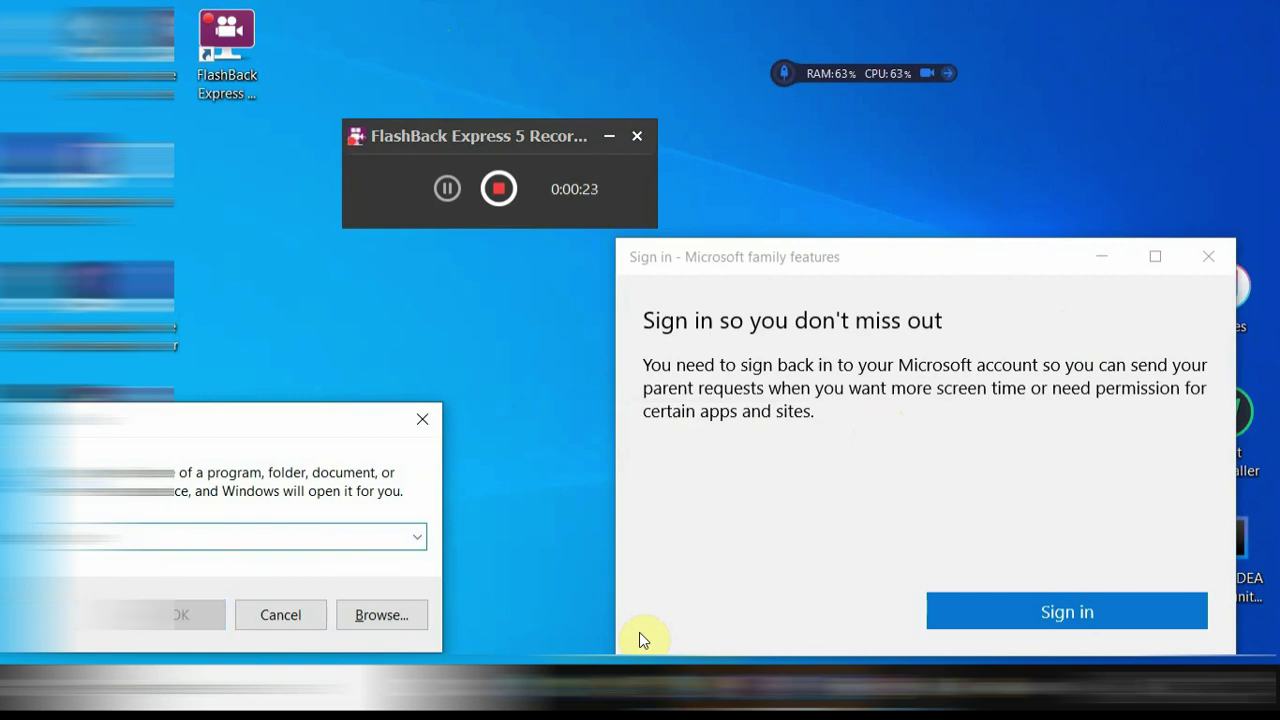
type("regedit")
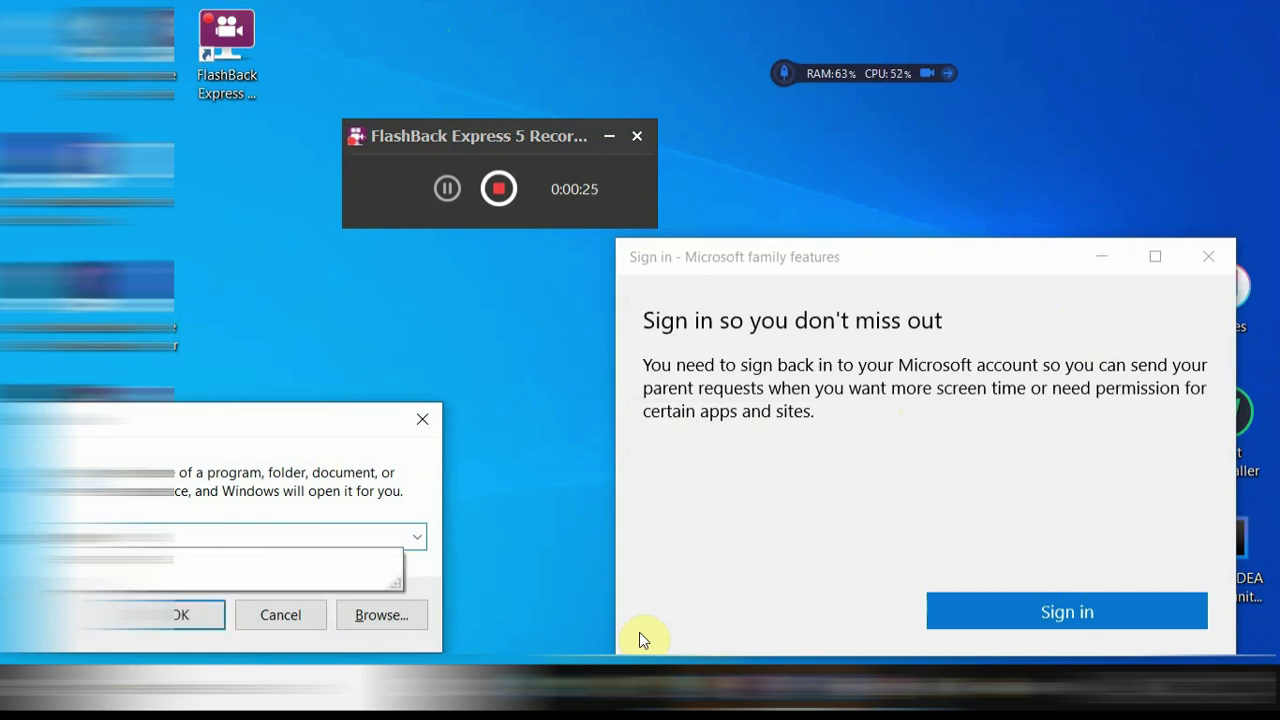
key("Escape")
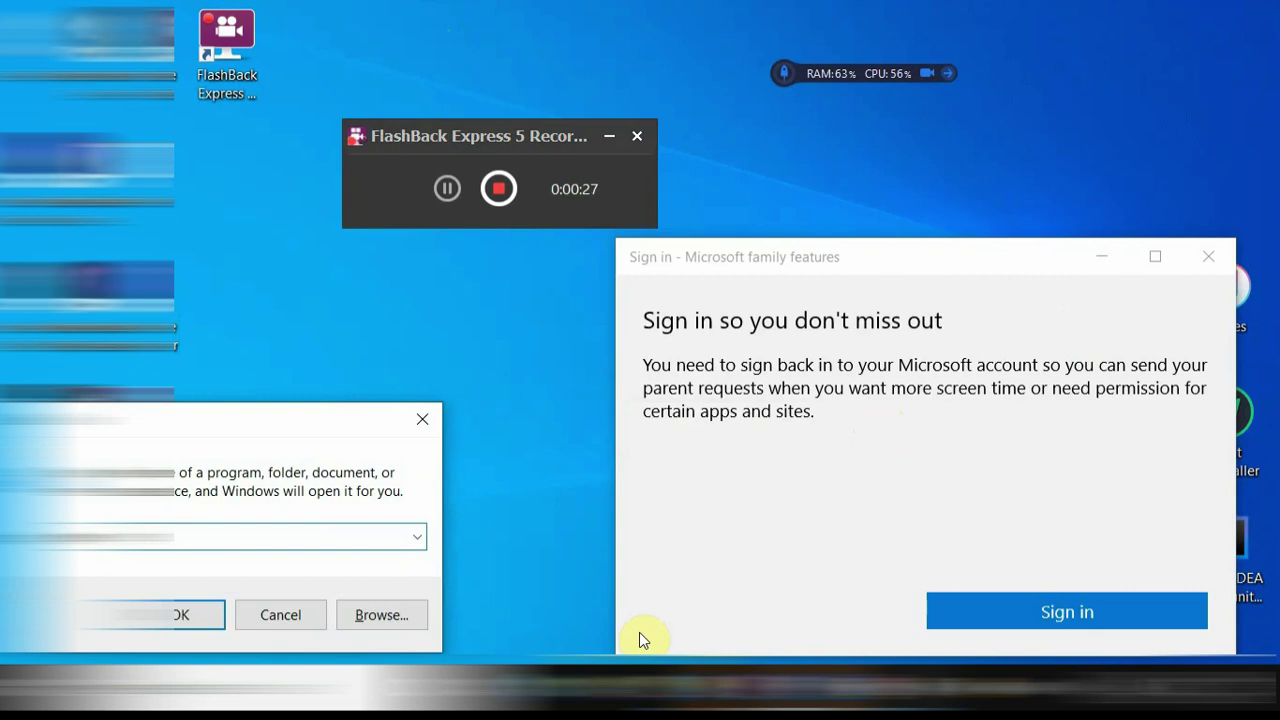
key("Return")
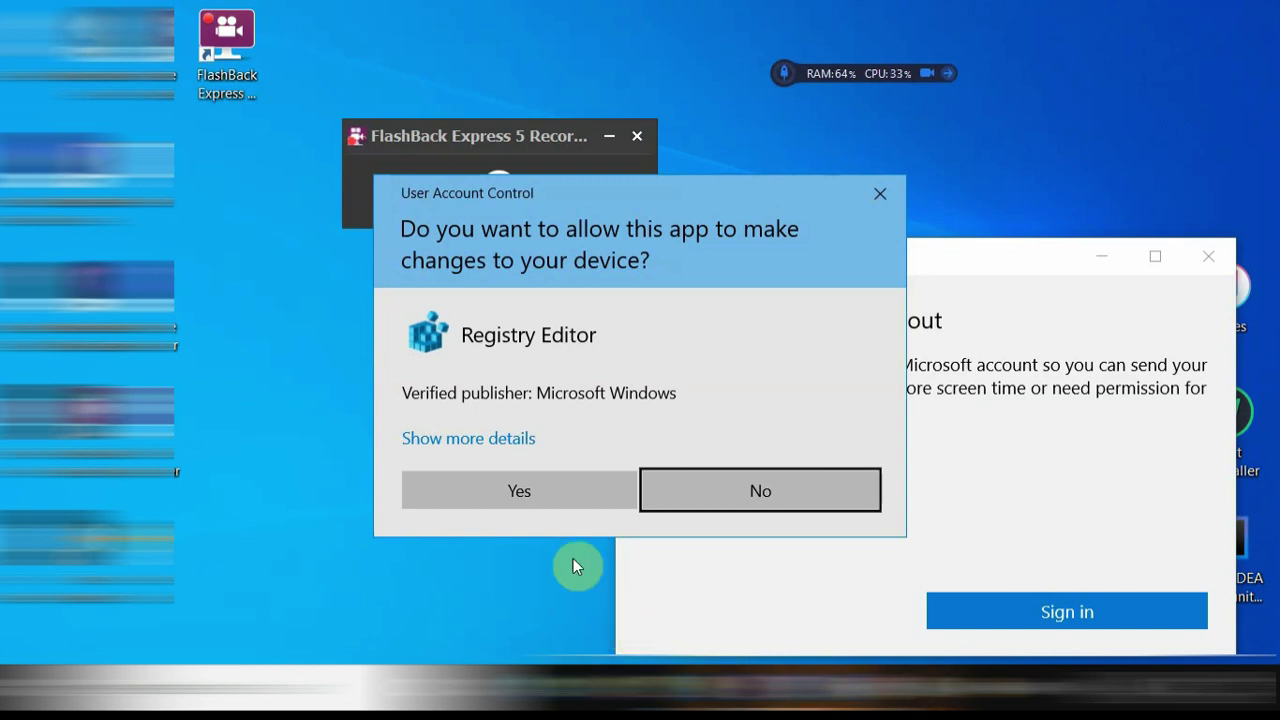
left_click(547, 488)
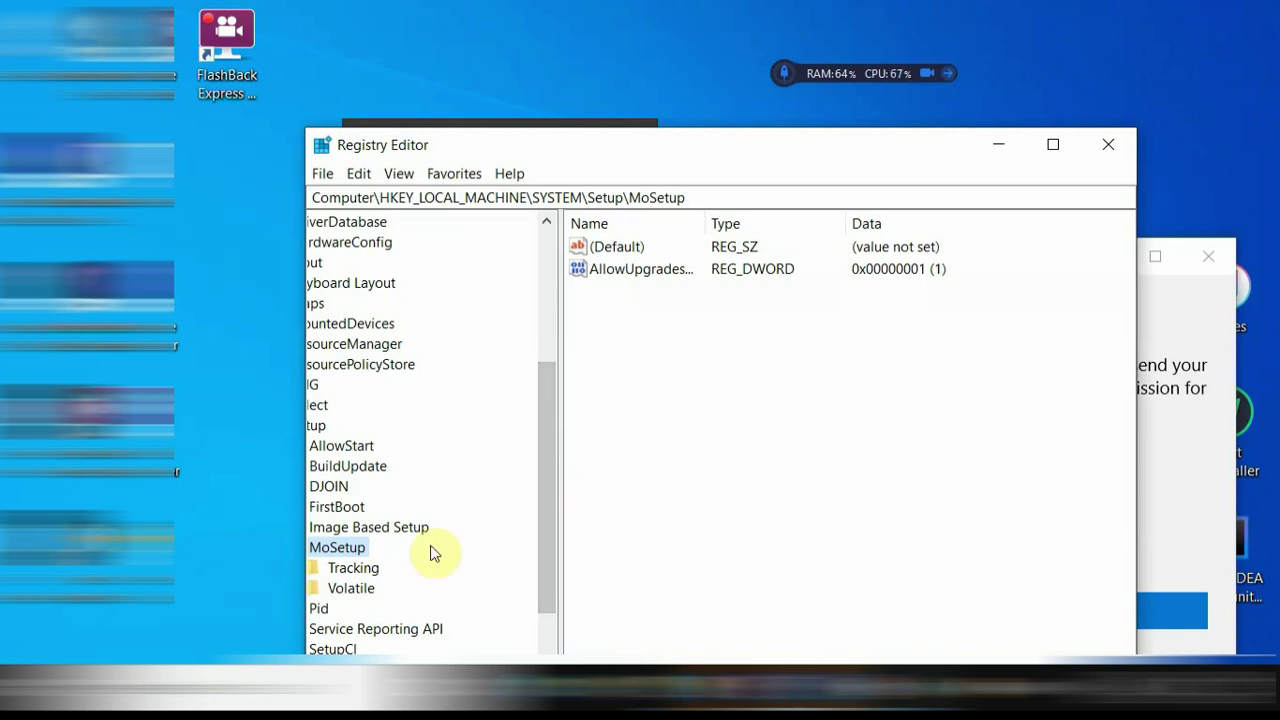
Set AllowUpgradesWithUnsupportedTPMOrCPU in HKLM\SYSTEM\Setup\MoSetup to 1, then close Registry Editor.
left_click_drag(640, 157, 715, 51)
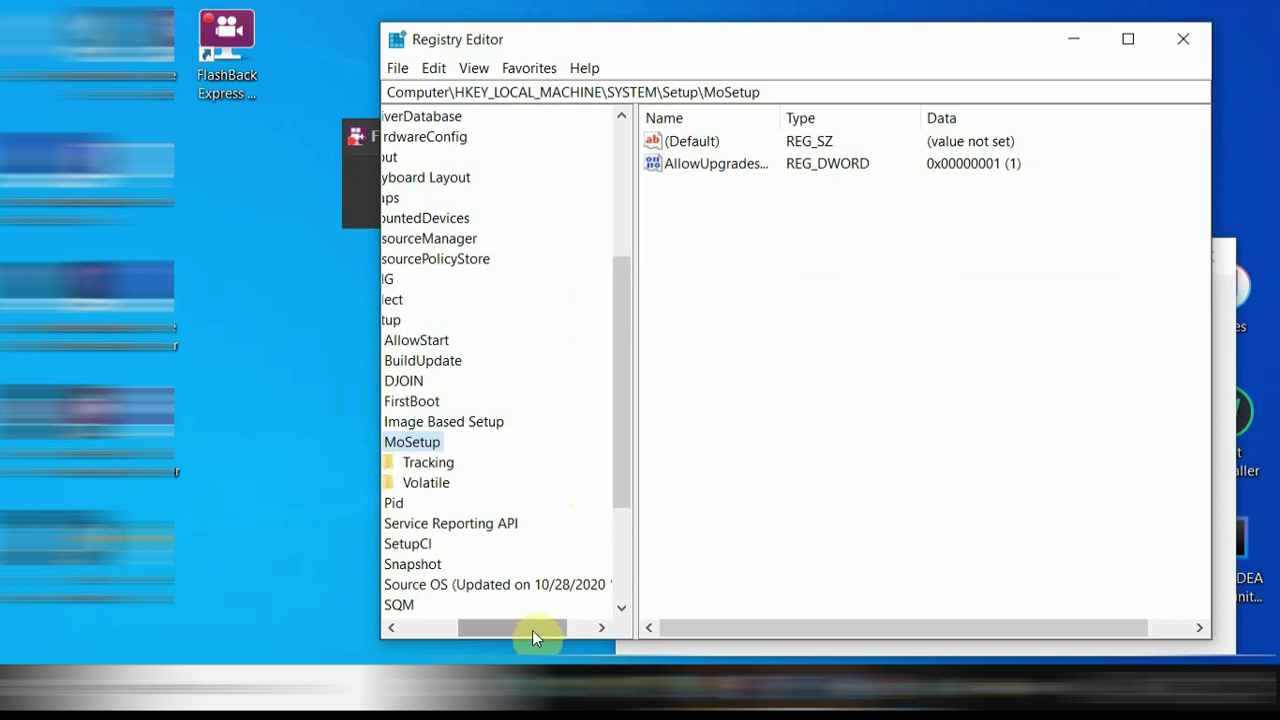
left_click_drag(532, 630, 449, 614)
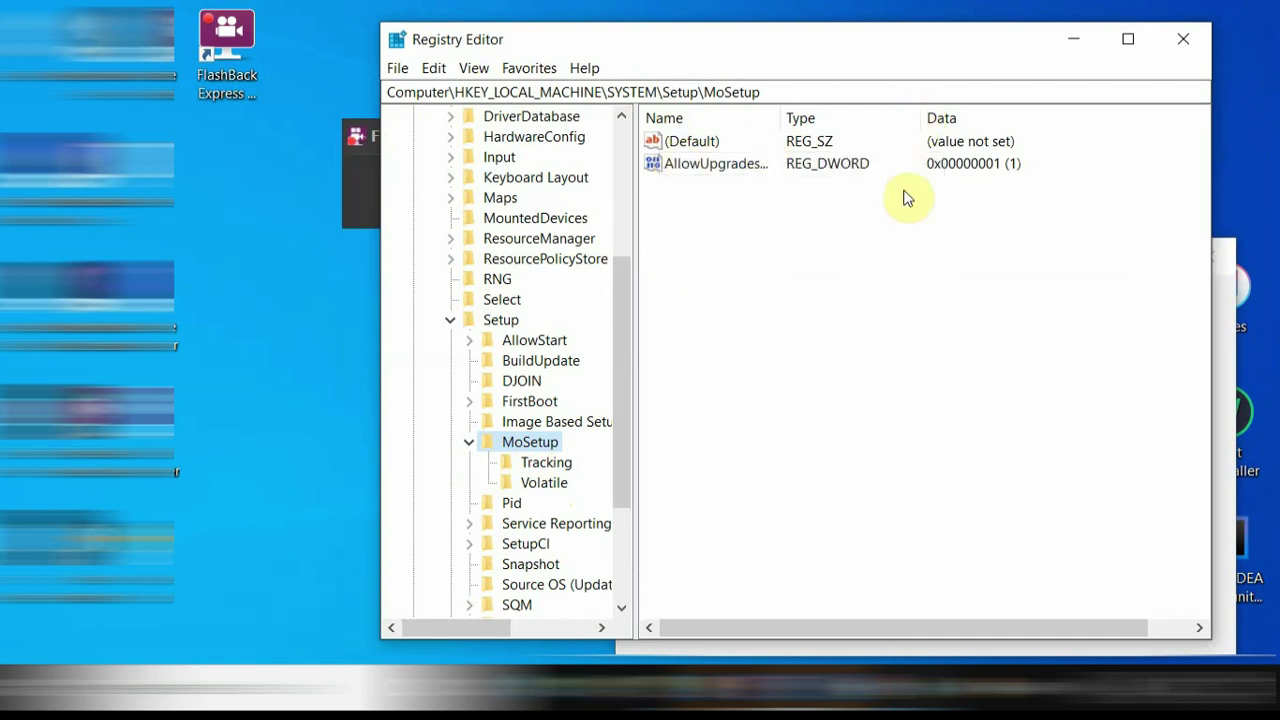
double_click(752, 175)
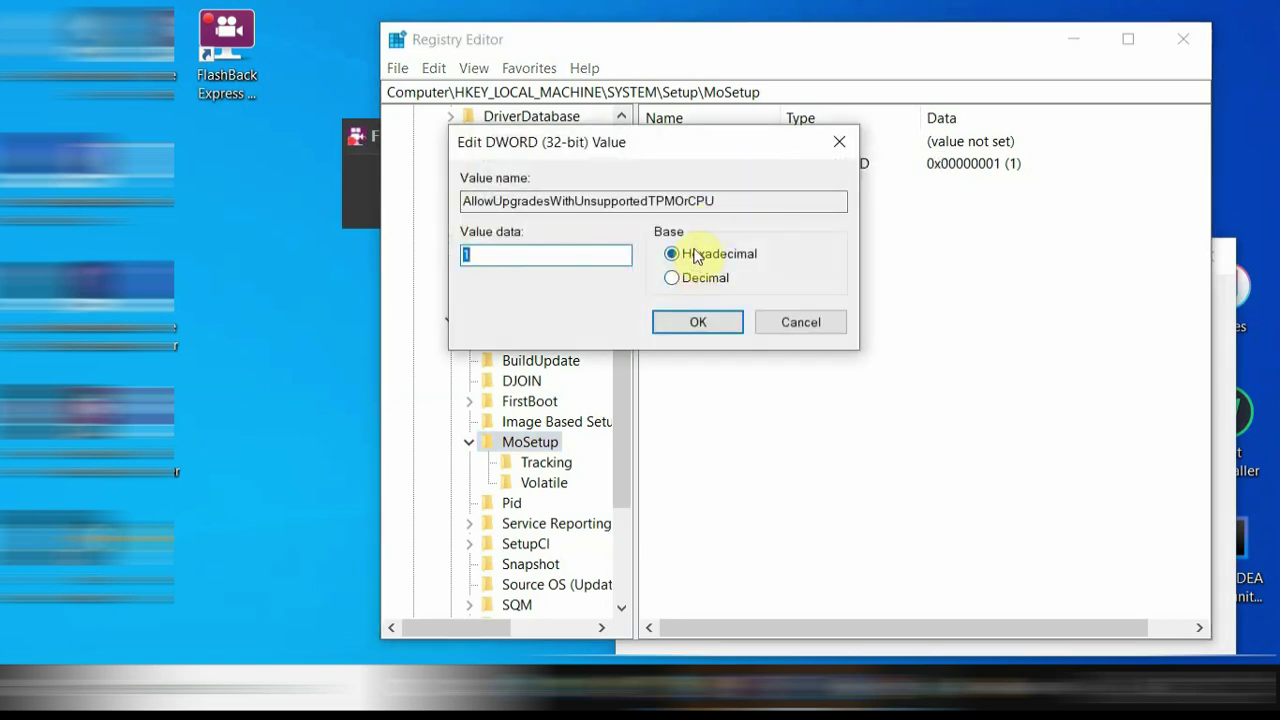
type("1")
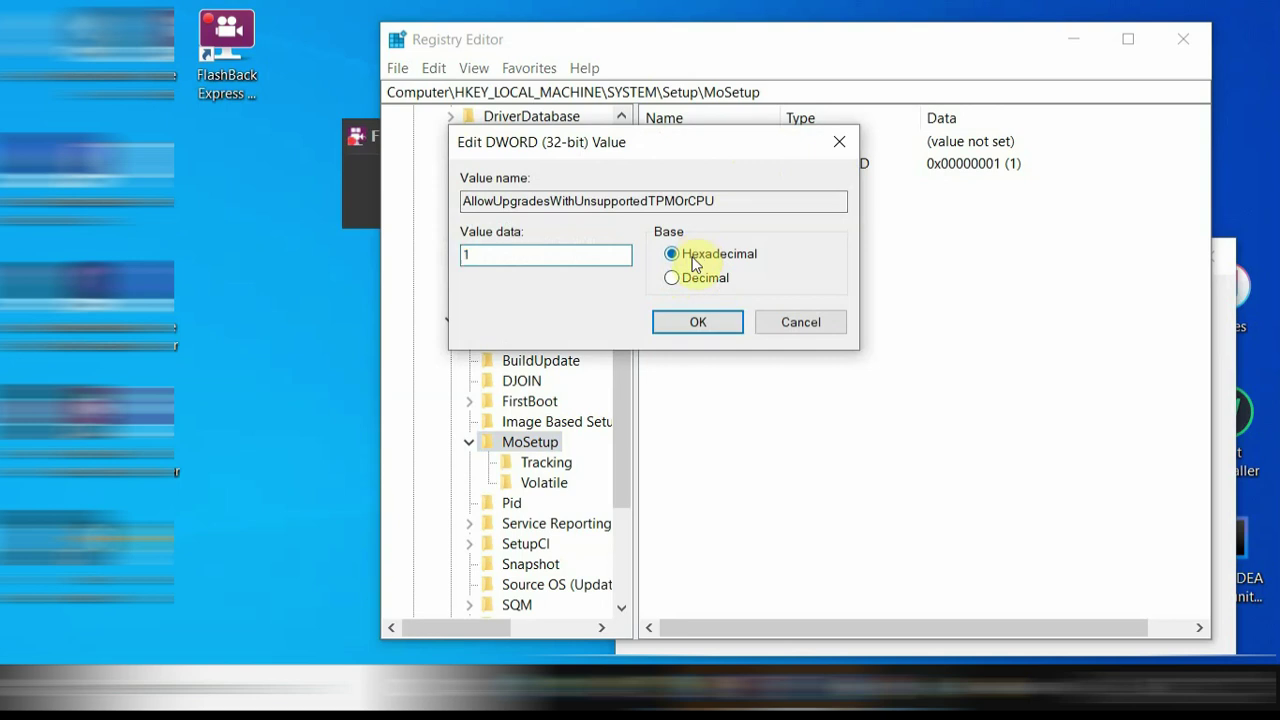
left_click(716, 328)
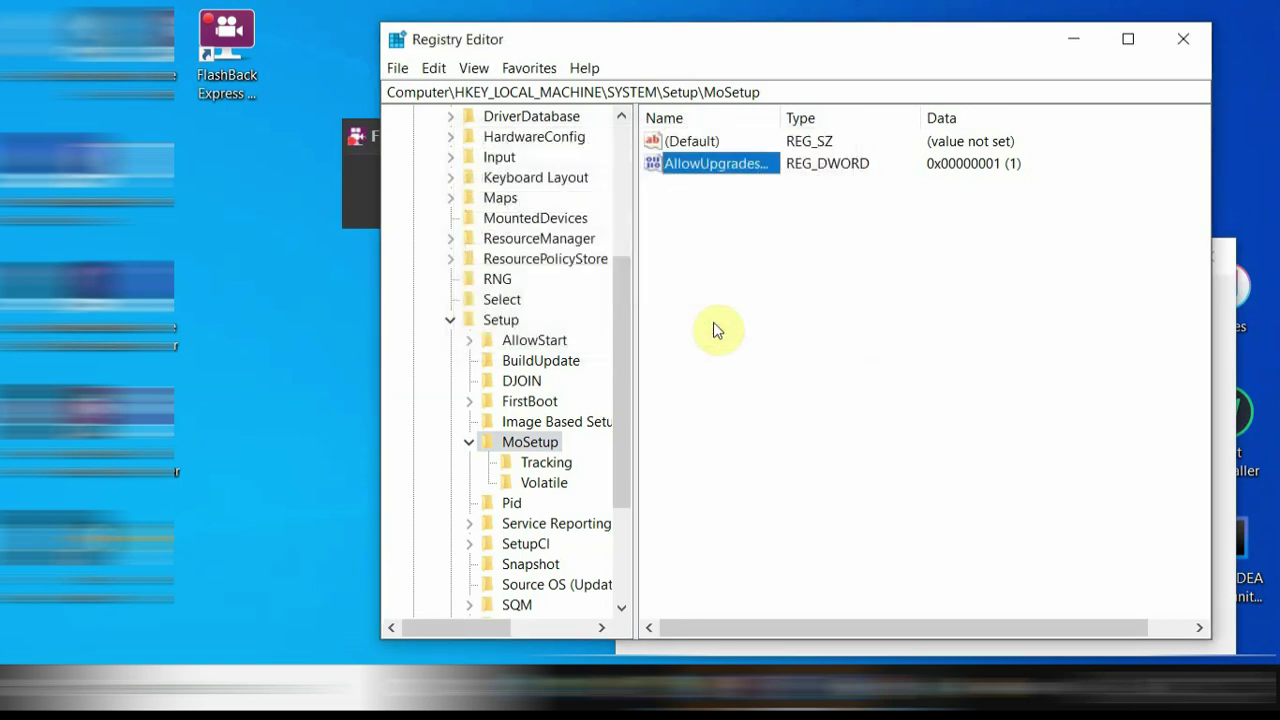
left_click(1166, 37)
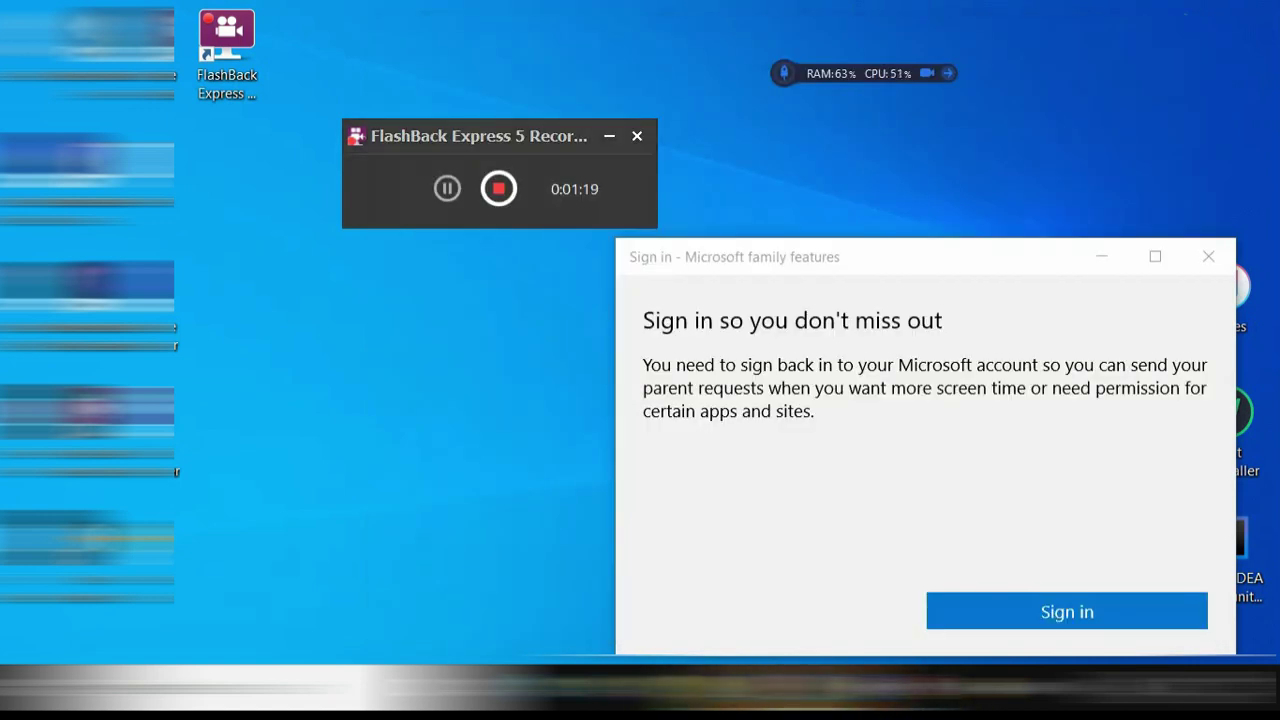
Restore Command Prompt, erase the old dism line, and run diskpart.
right_click(755, 690)
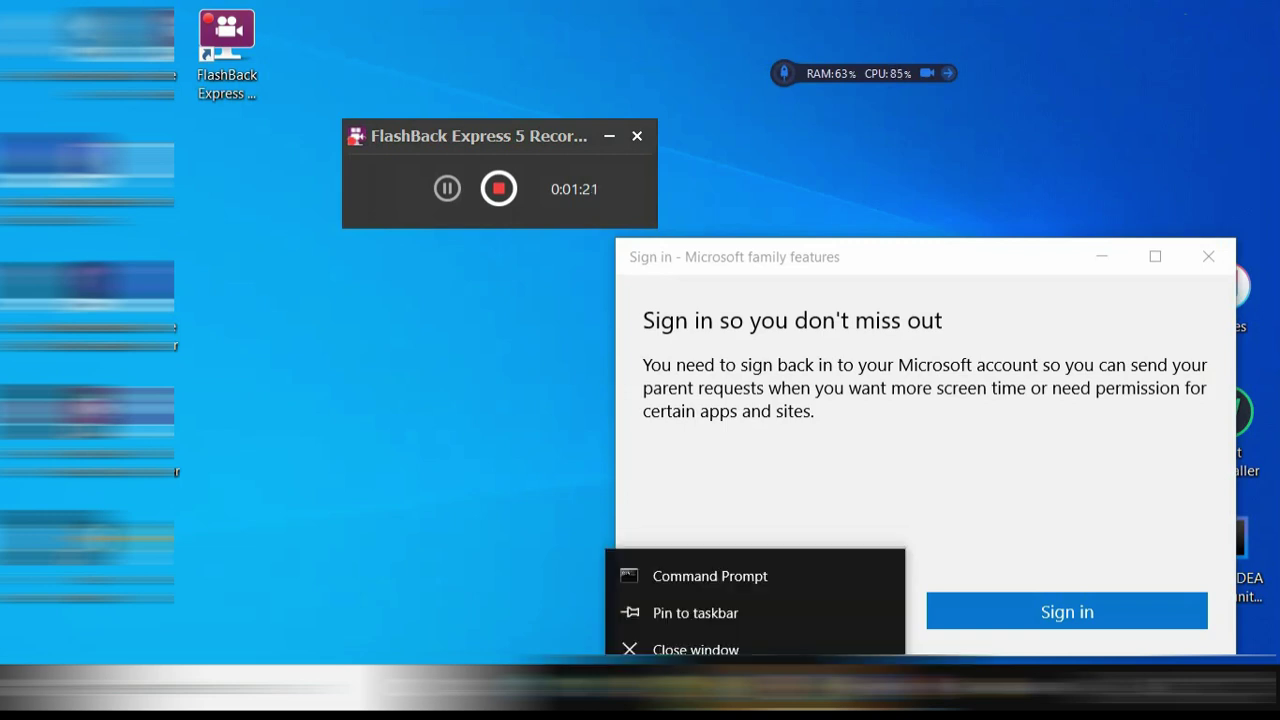
left_click(710, 564)
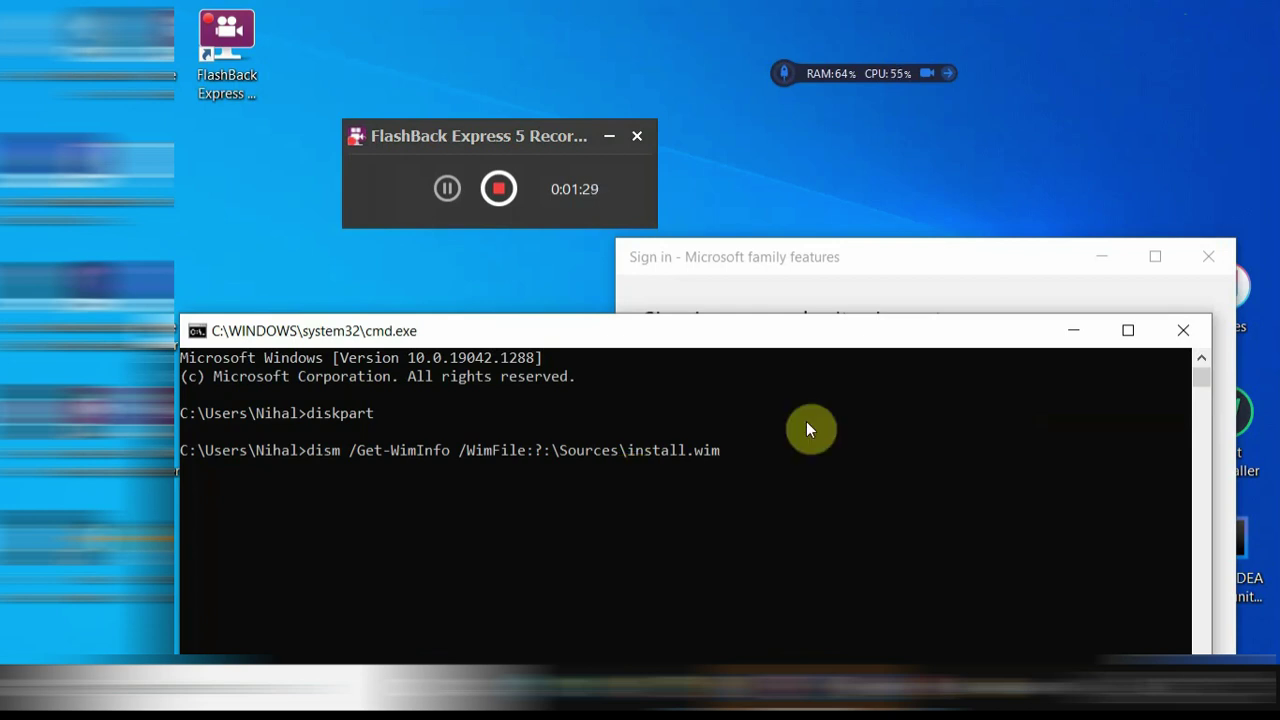
key("BackSpace")
key("BackSpace")
key("BackSpace")
key("BackSpace")
key("BackSpace")
key("BackSpace")
key("BackSpace")
key("BackSpace")
key("BackSpace")
key("BackSpace")
key("BackSpace")
key("BackSpace")
key("BackSpace")
key("BackSpace")
key("BackSpace")
key("BackSpace")
key("BackSpace")
key("BackSpace")
key("BackSpace")
key("BackSpace")
key("BackSpace")
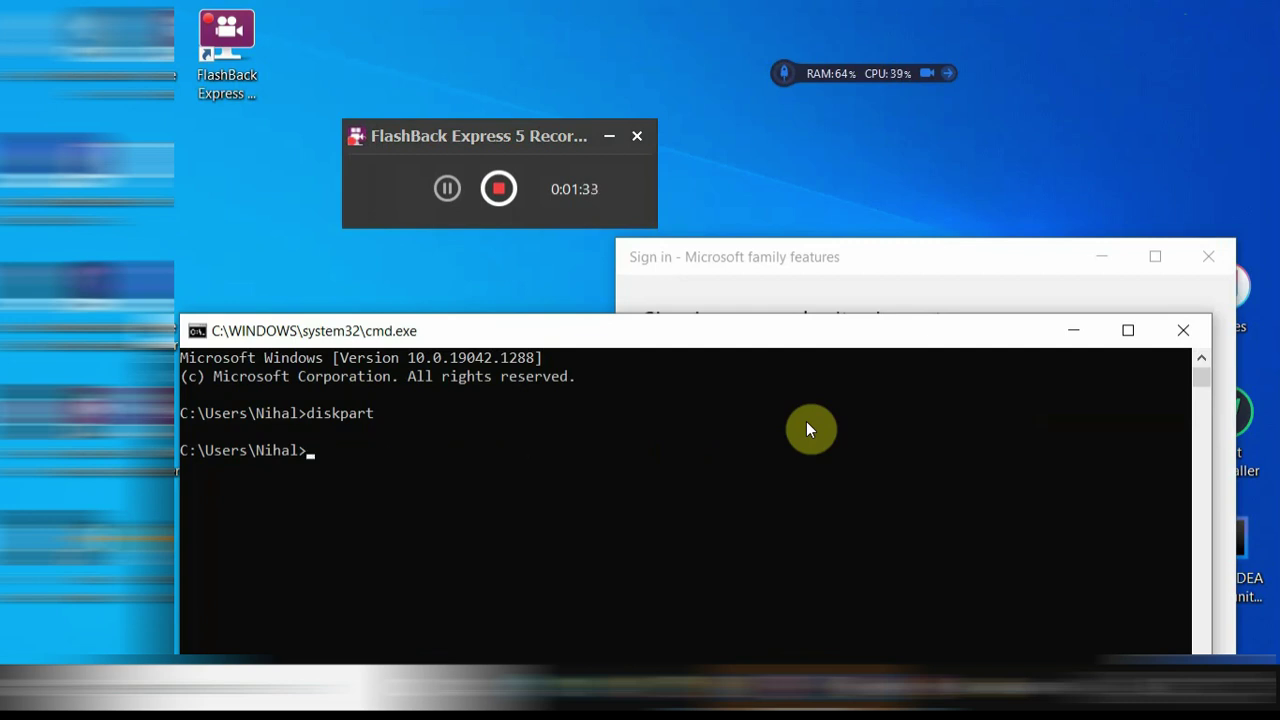
type("diskpart")
key("Return")
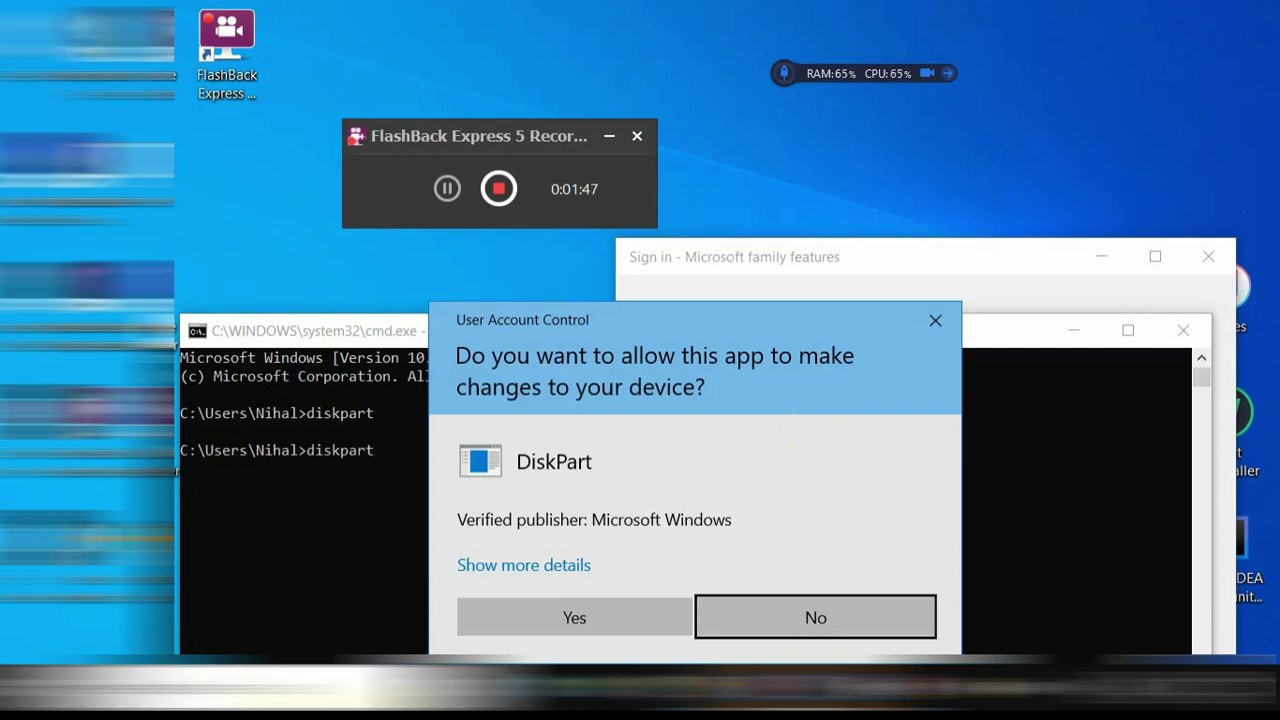
Approve DiskPart, review the C:, E:, SYSTEM_DRV and WINRE_DRV volumes, then exit DiskPart.
left_click(577, 605)
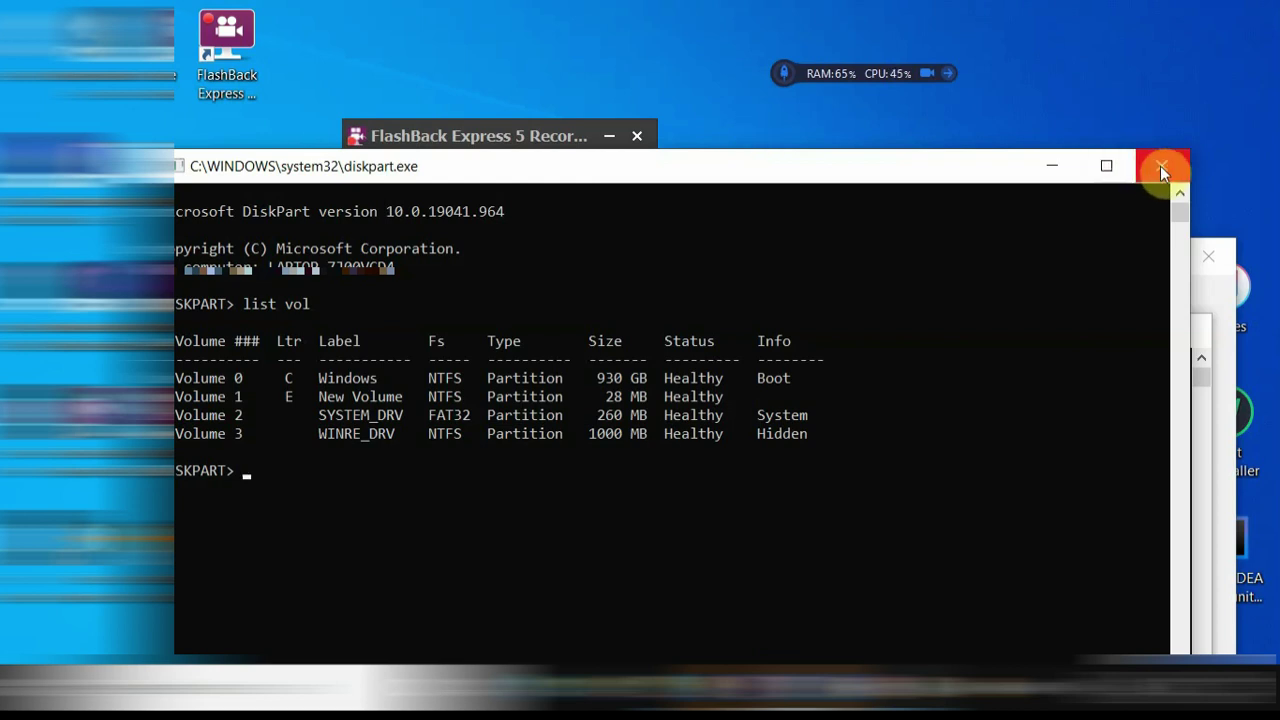
type("exit")
key("Return")
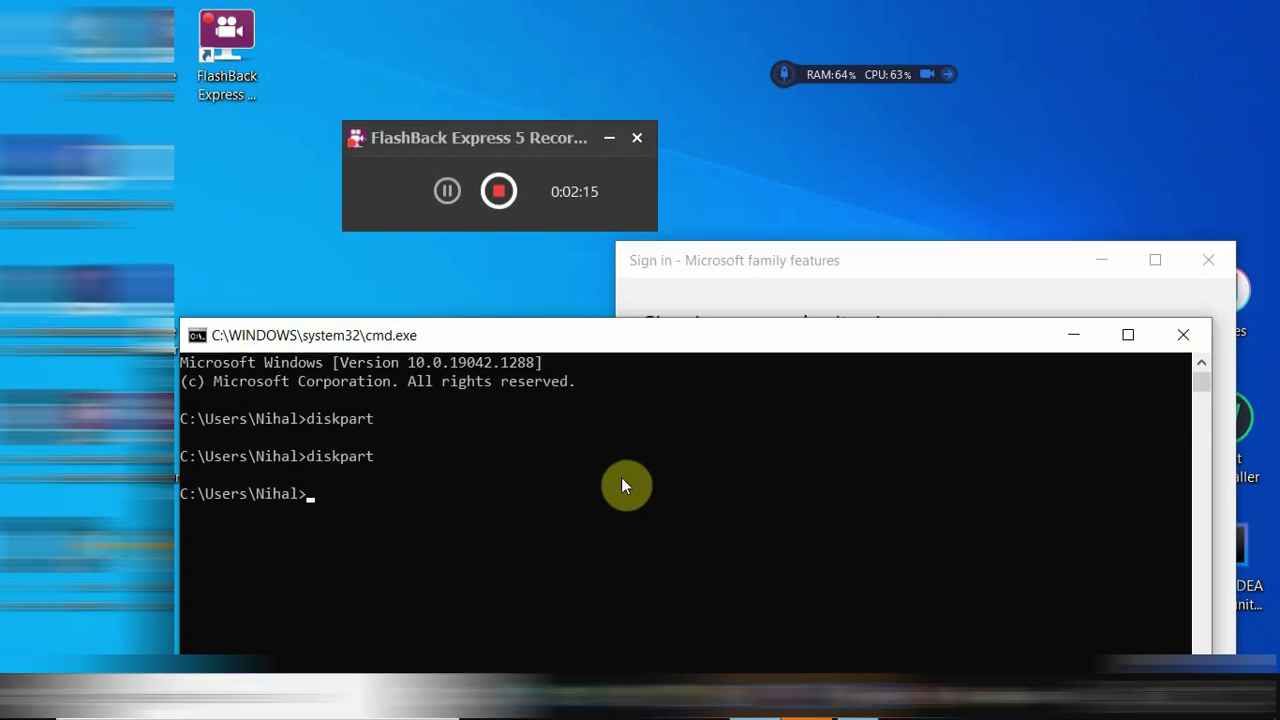
Type dism /Get-WimInfo /WimFile: at the prompt, fixing a stray slash, and open File Explorer.
type("dism /")
type("Get")
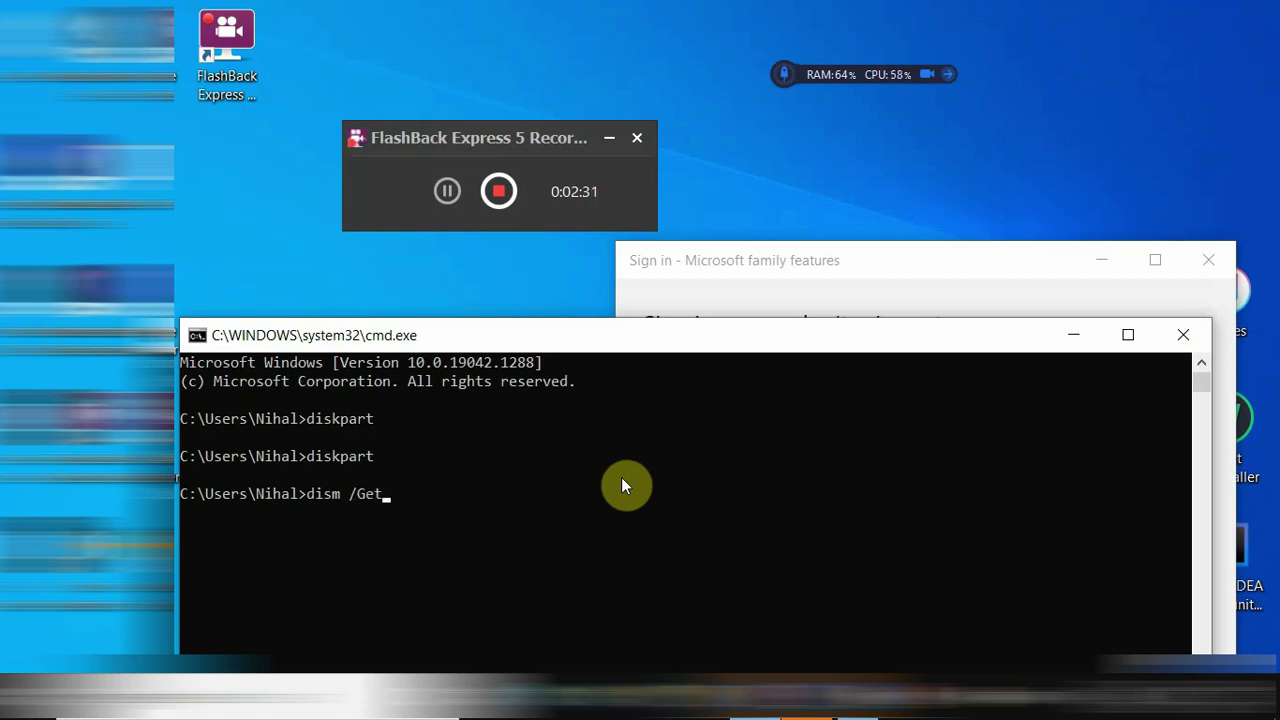
type("-WimInfo/")
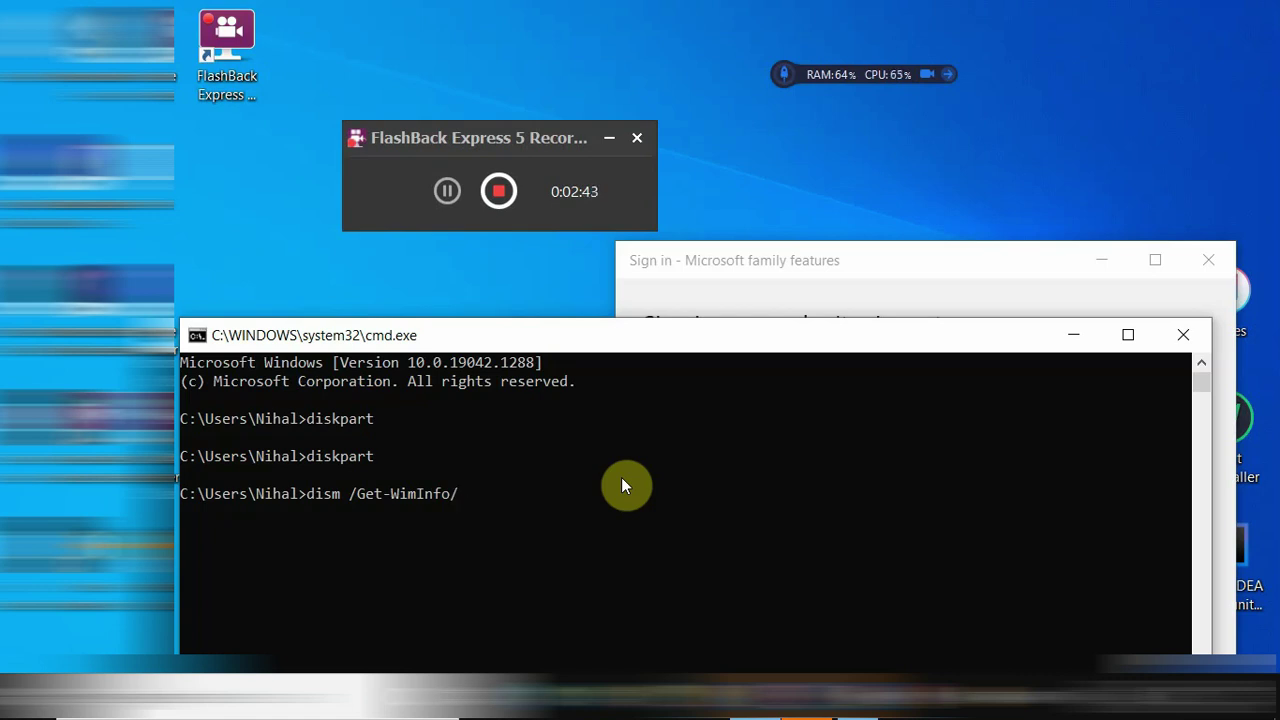
key("BackSpace")
type("/WimFile")
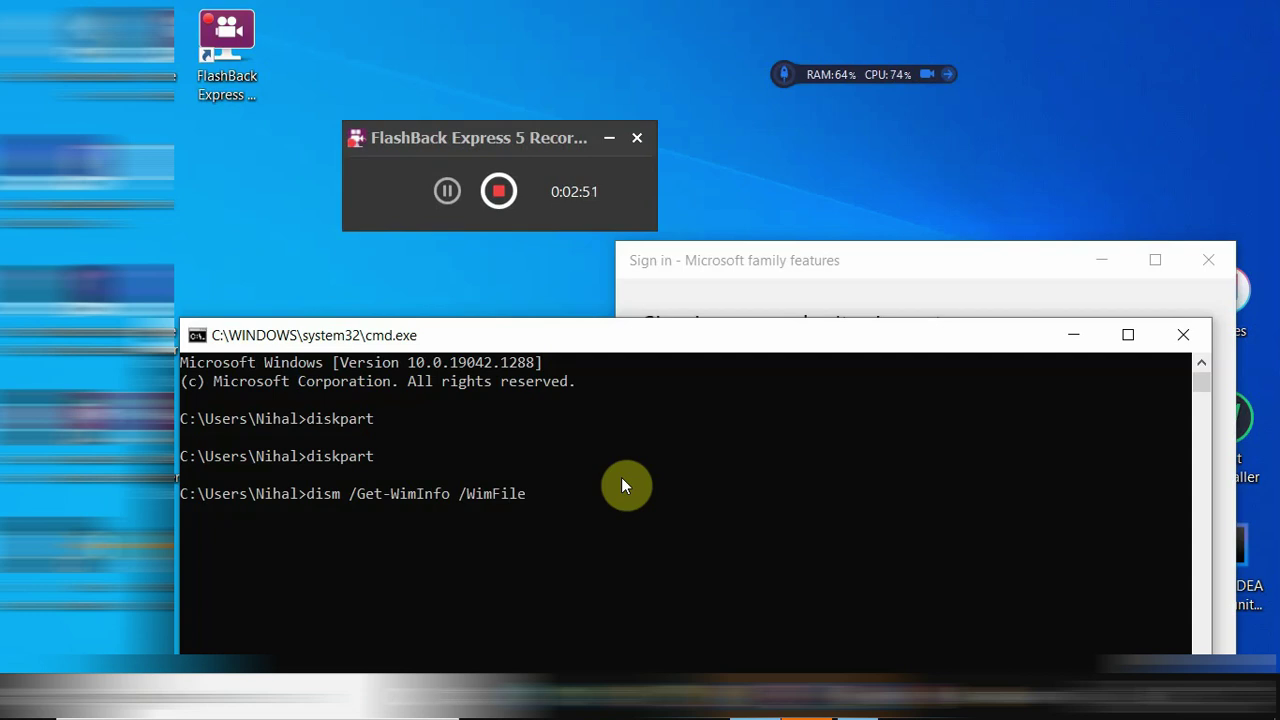
type(":")
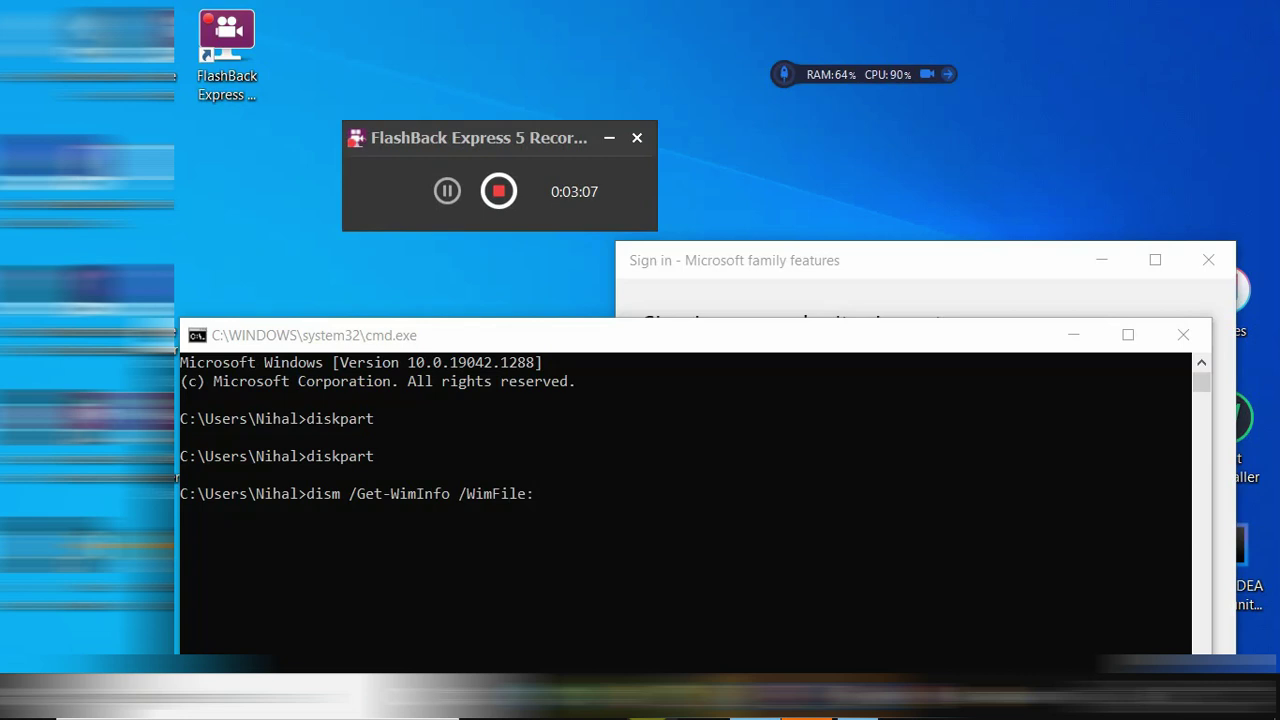
key("super+e")
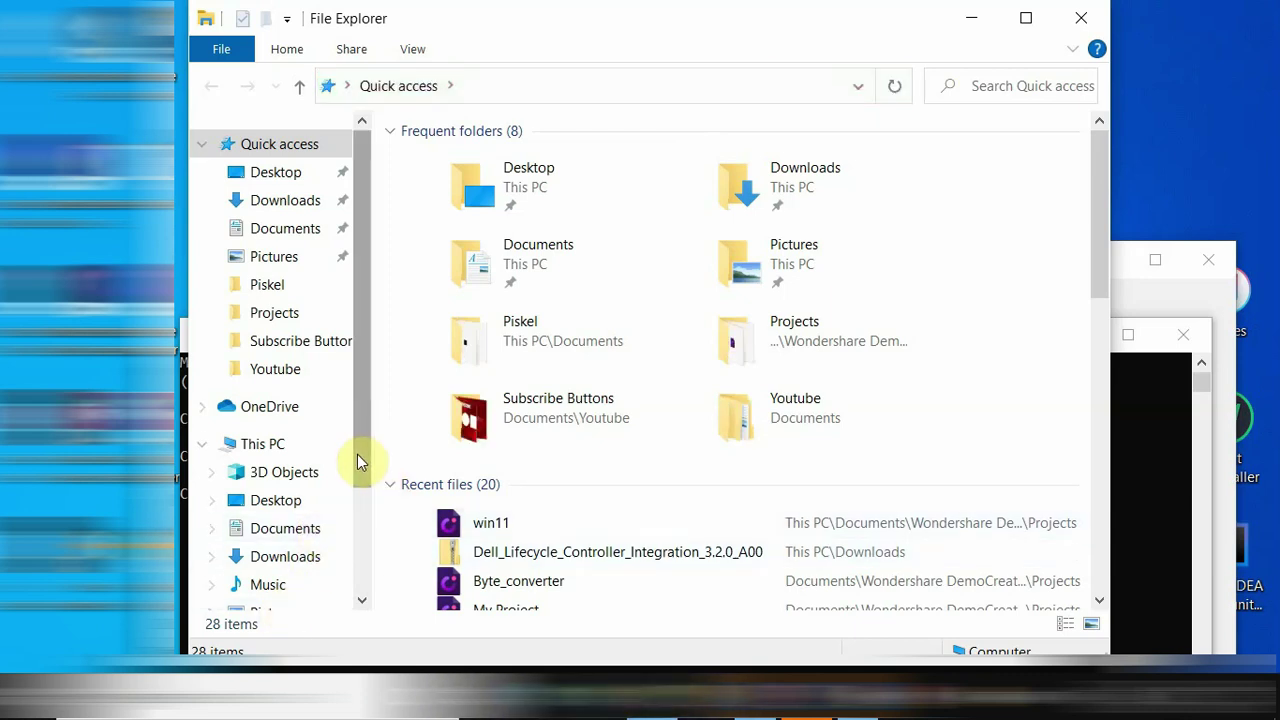
In Downloads, set the Win11_EnglishInternational_x64 ISO to always open with Windows Explorer.
left_click(736, 186)
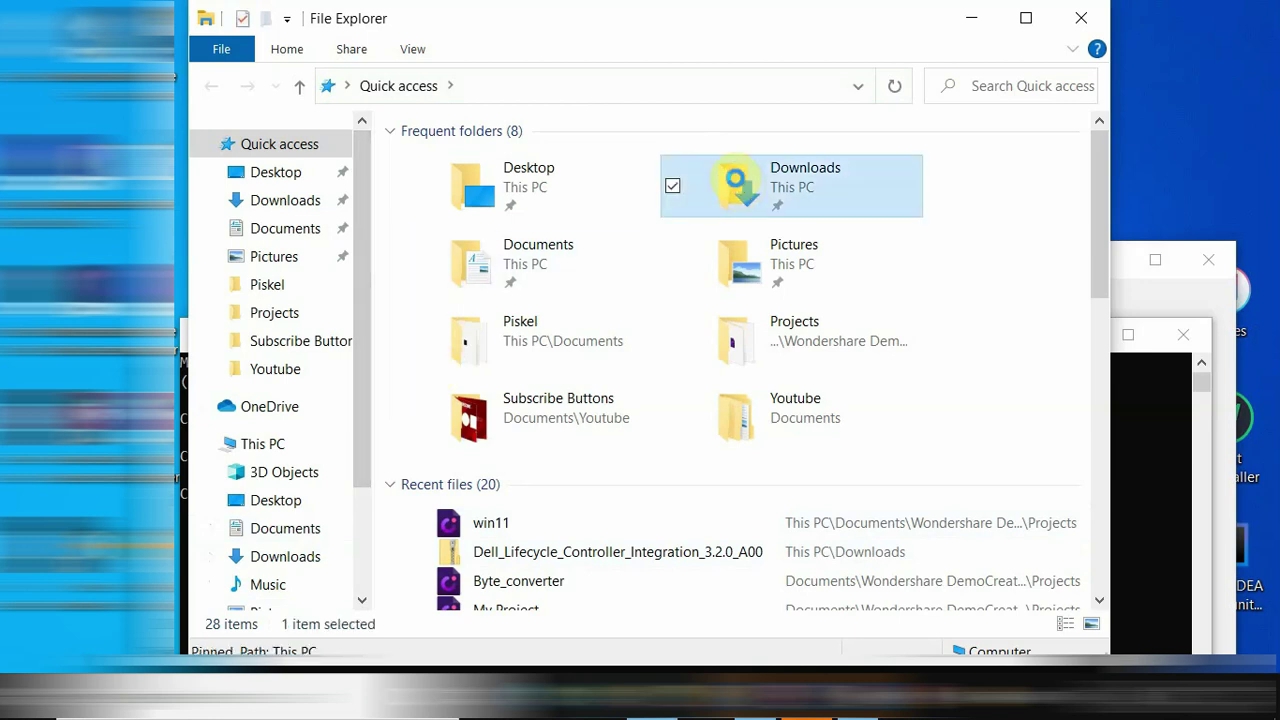
double_click(738, 186)
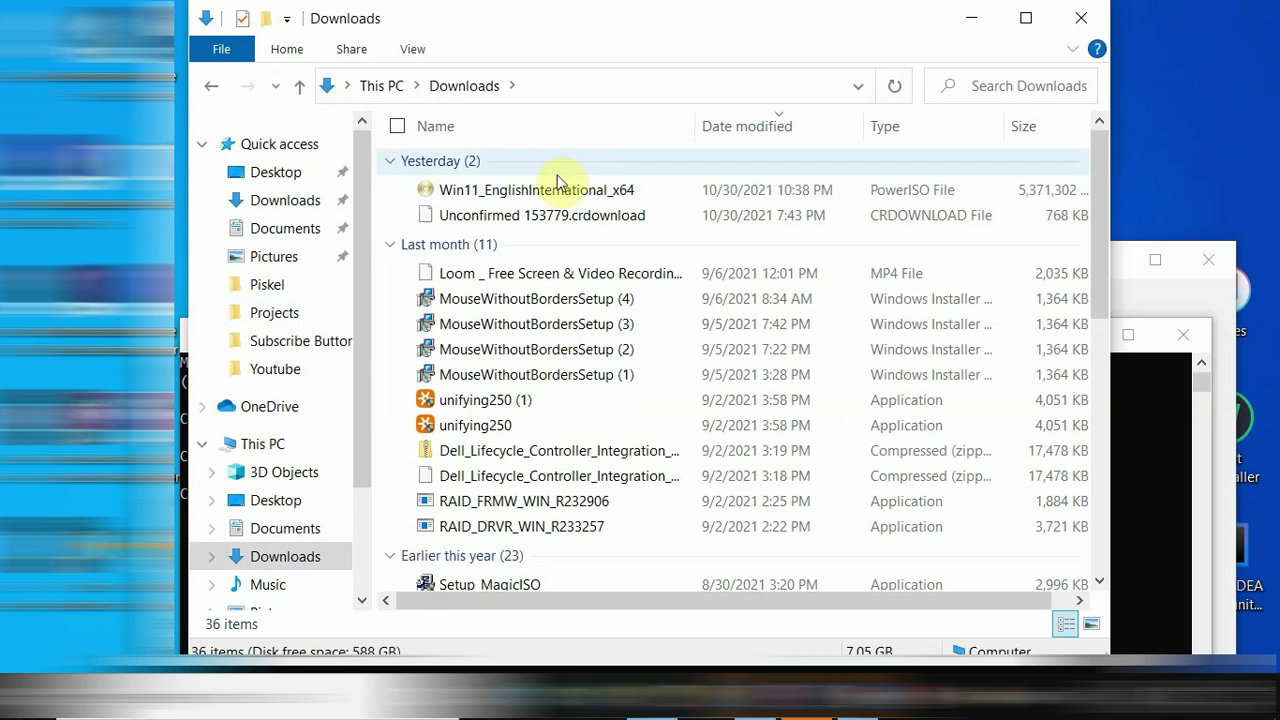
double_click(510, 192)
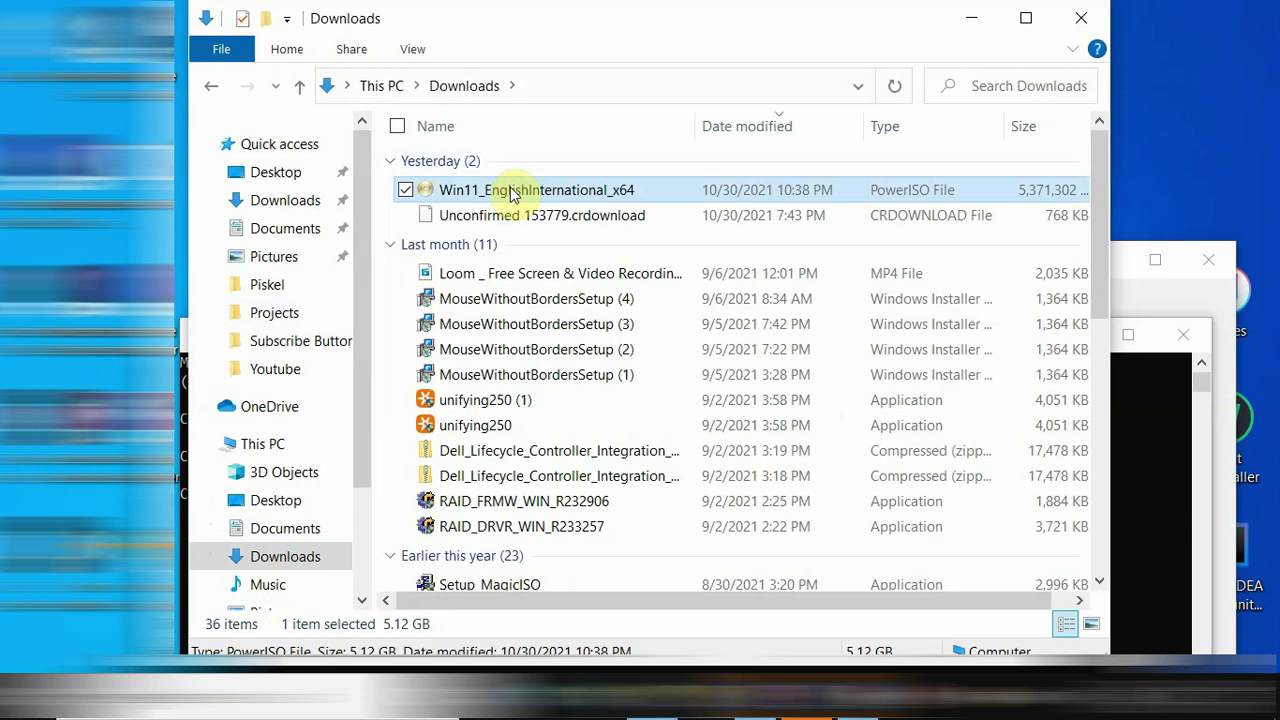
double_click(512, 193)
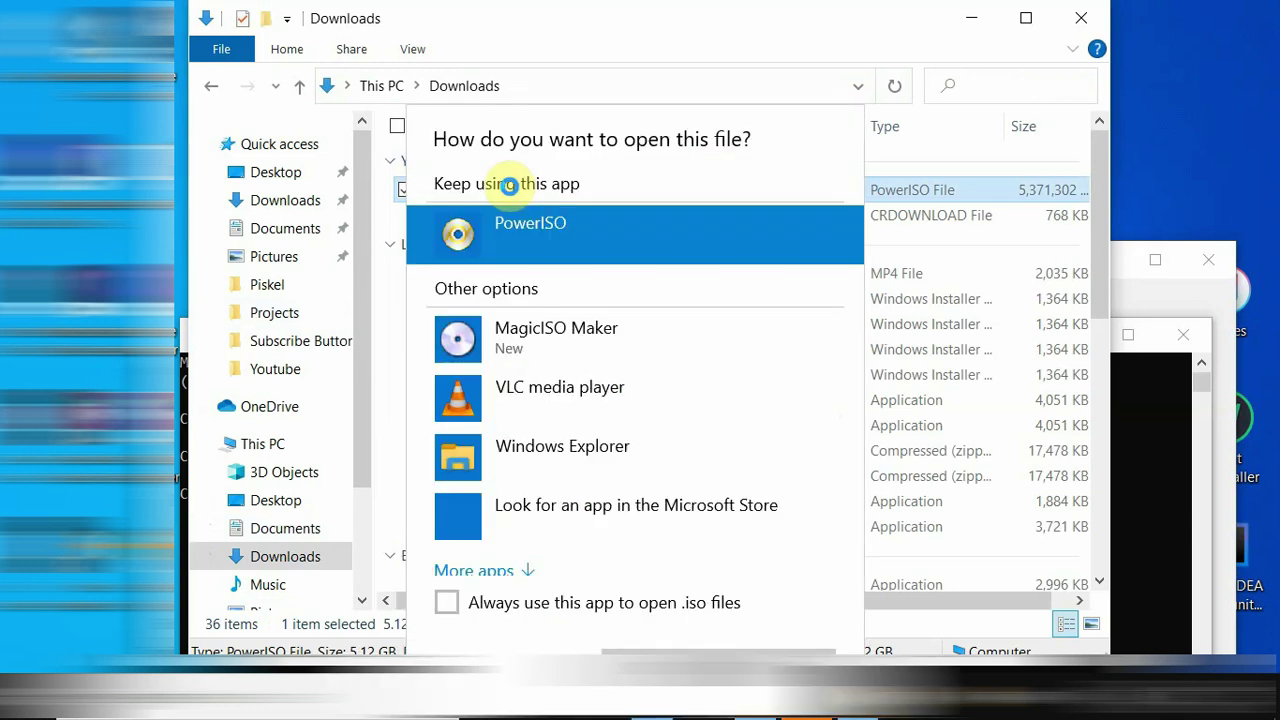
left_click(583, 477)
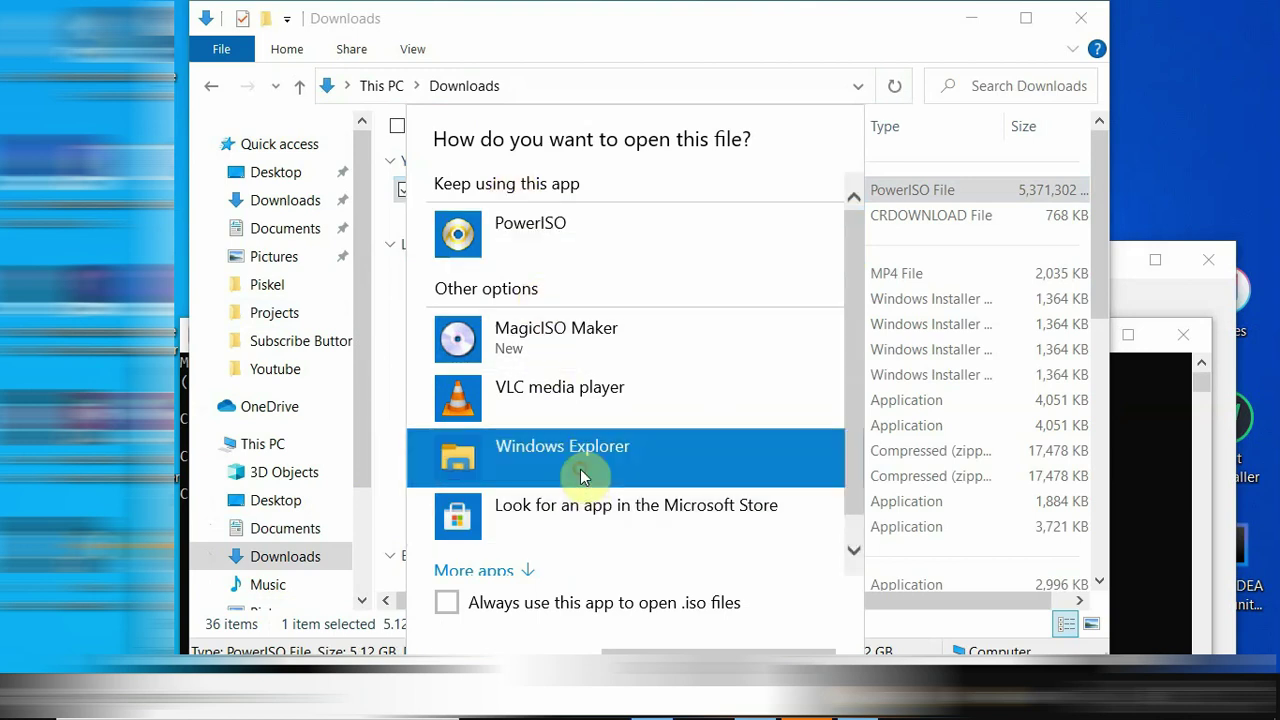
left_click(658, 606)
left_click(650, 652)
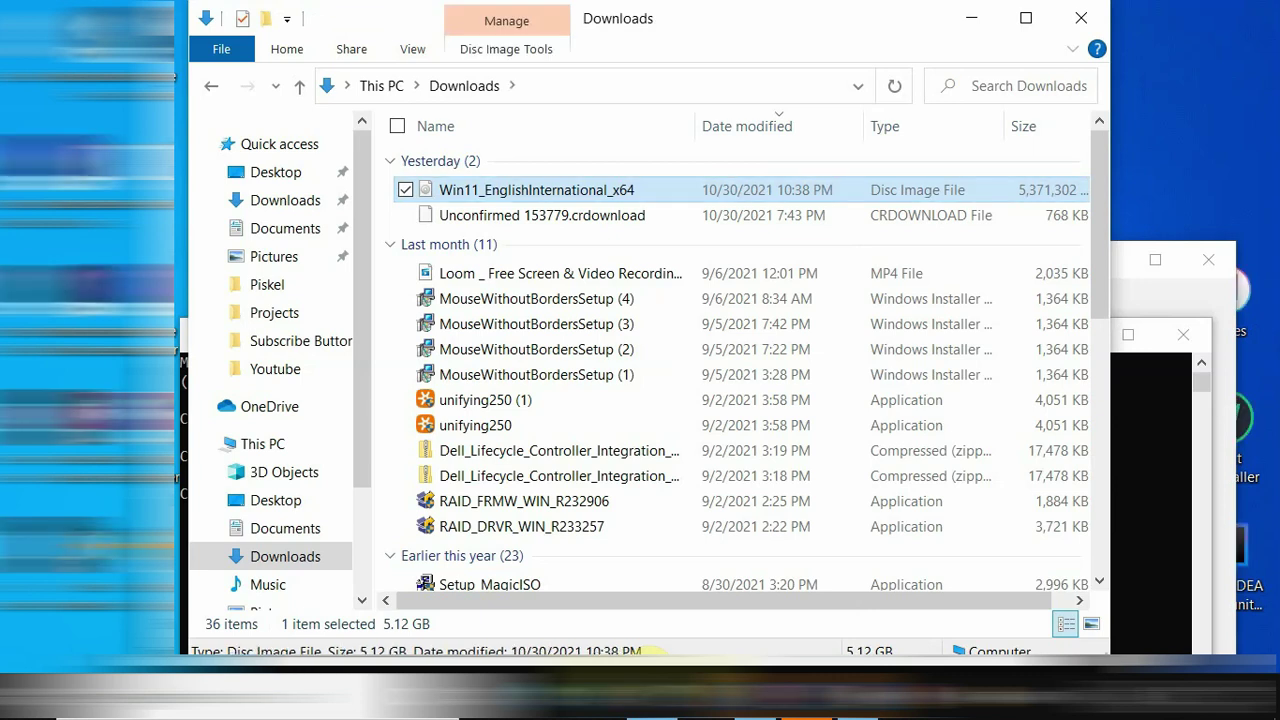
Mount the Win11 ISO as DVD Drive (D:) and minimize the Explorer windows.
double_click(530, 197)
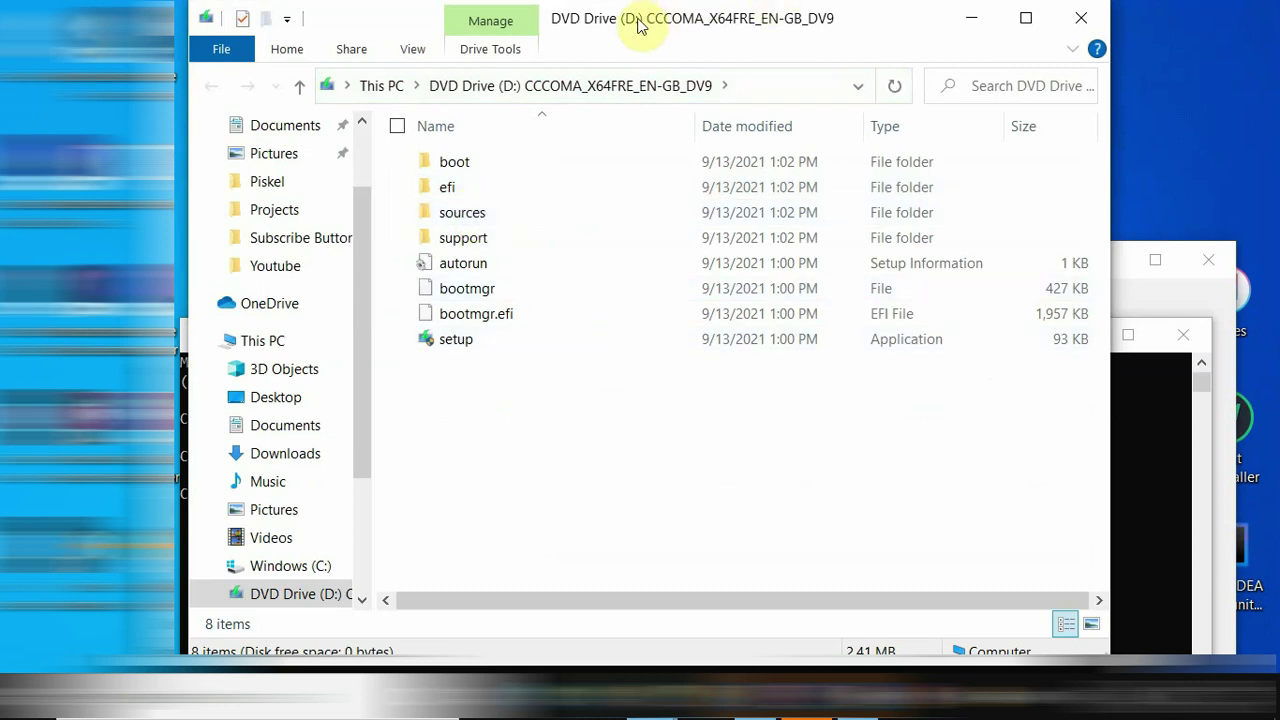
left_click(1215, 140)
left_click(968, 17)
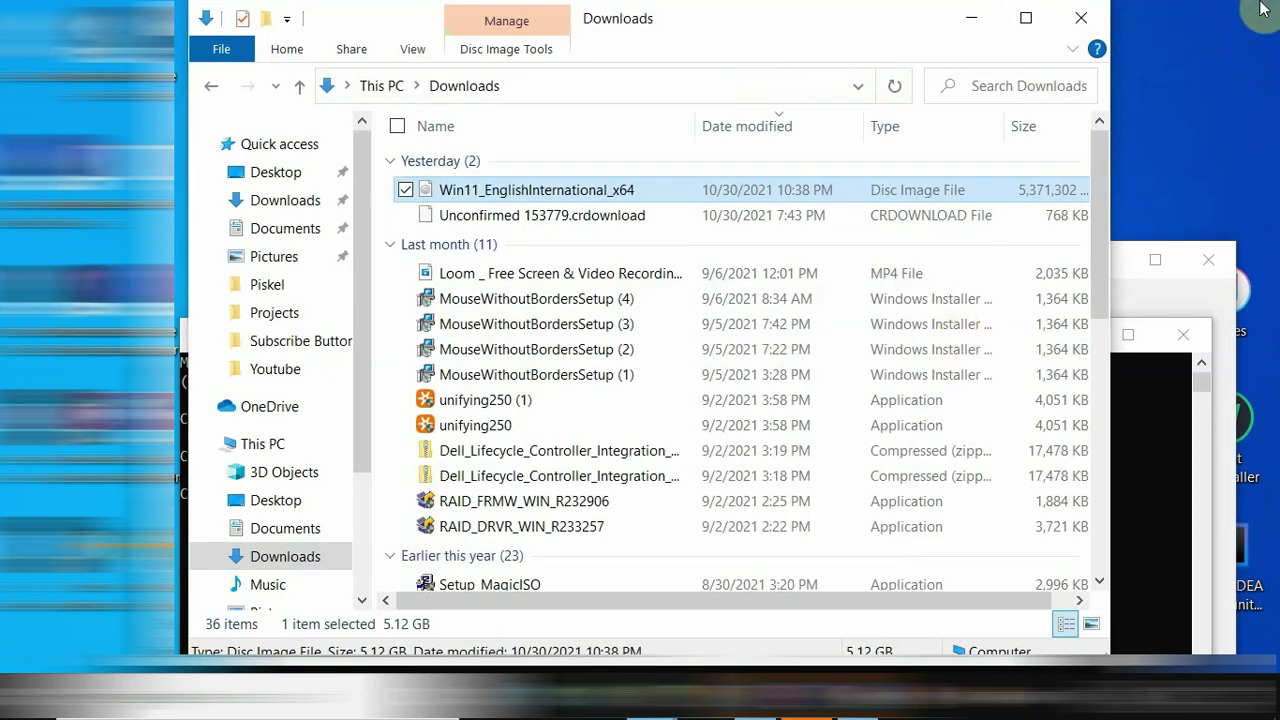
key("shift+F10")
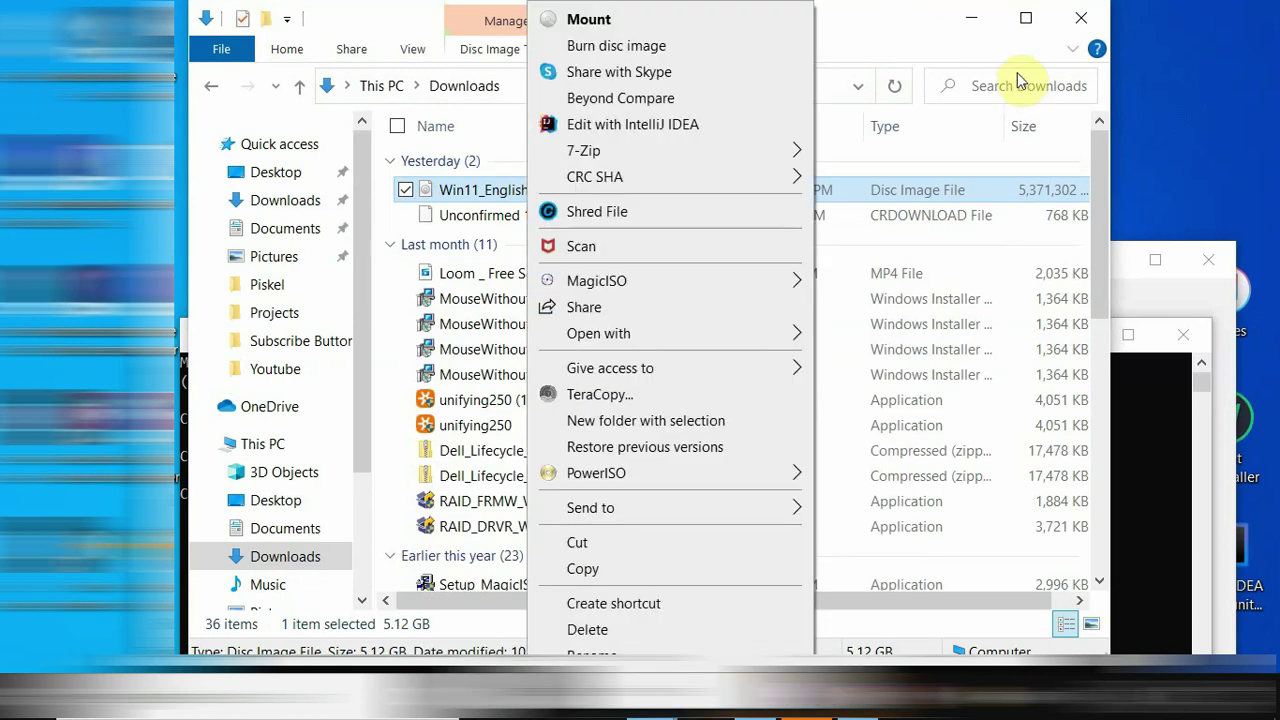
left_click(969, 17)
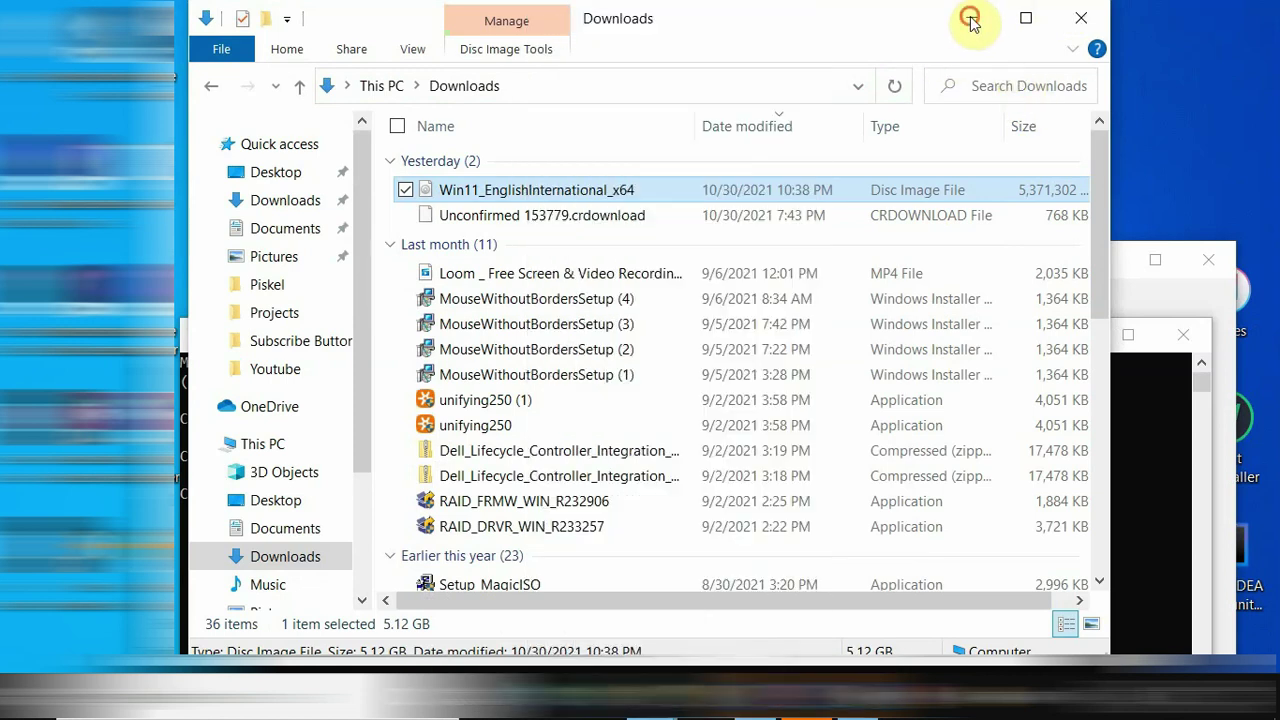
left_click(970, 18)
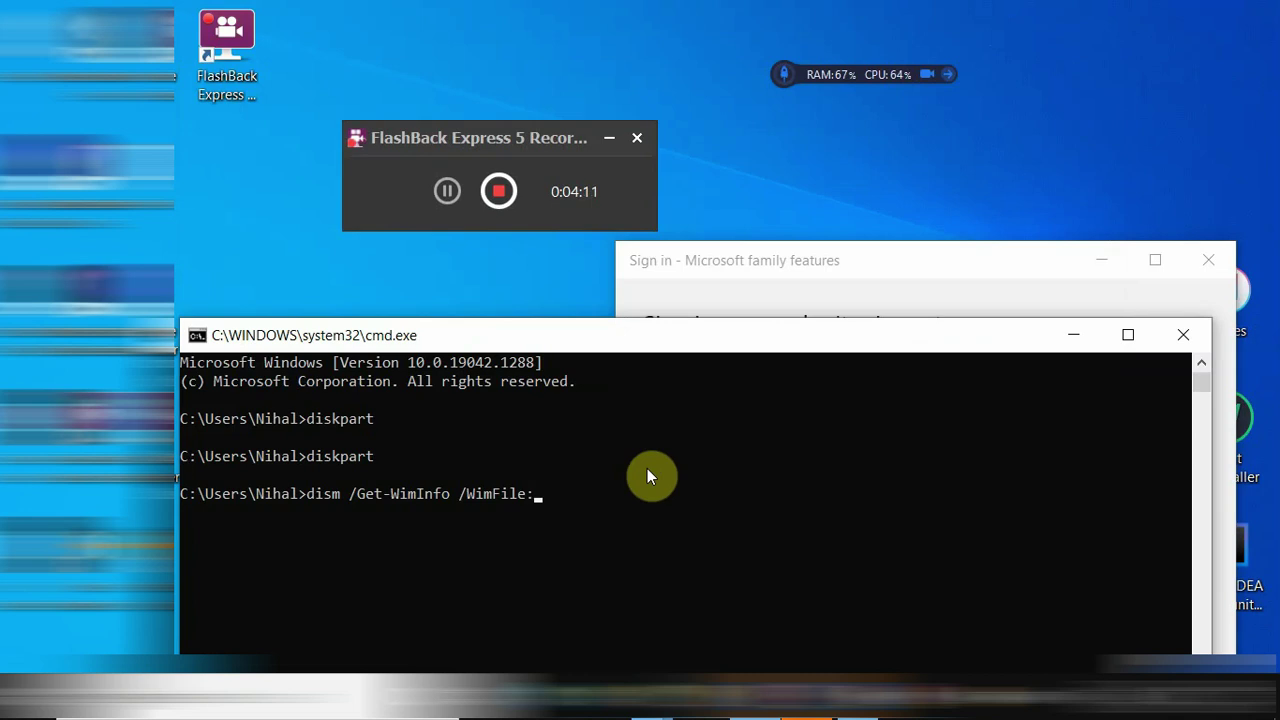
Run dism /Get-WimInfo /WimFile:D:\Sources\install.wim, which fails with Error 740 needing elevation.
type("D:\\Sources\\")
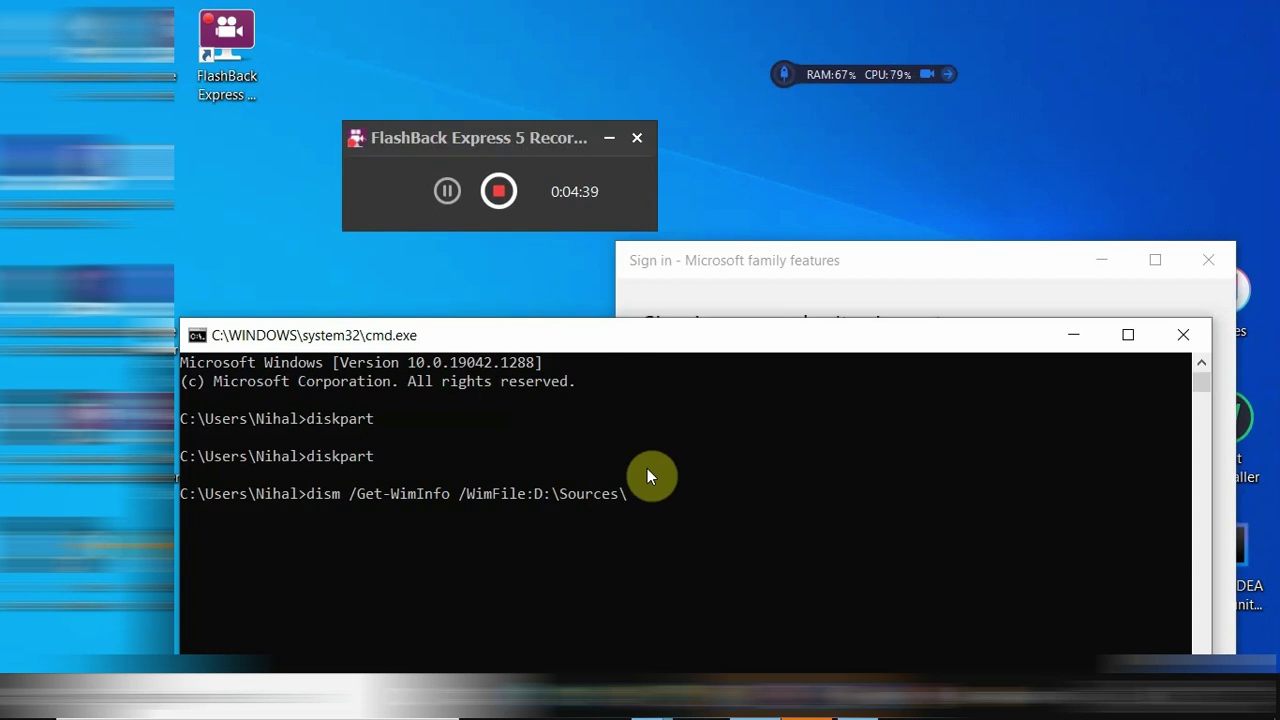
type("nstall.wim")
key("Return")
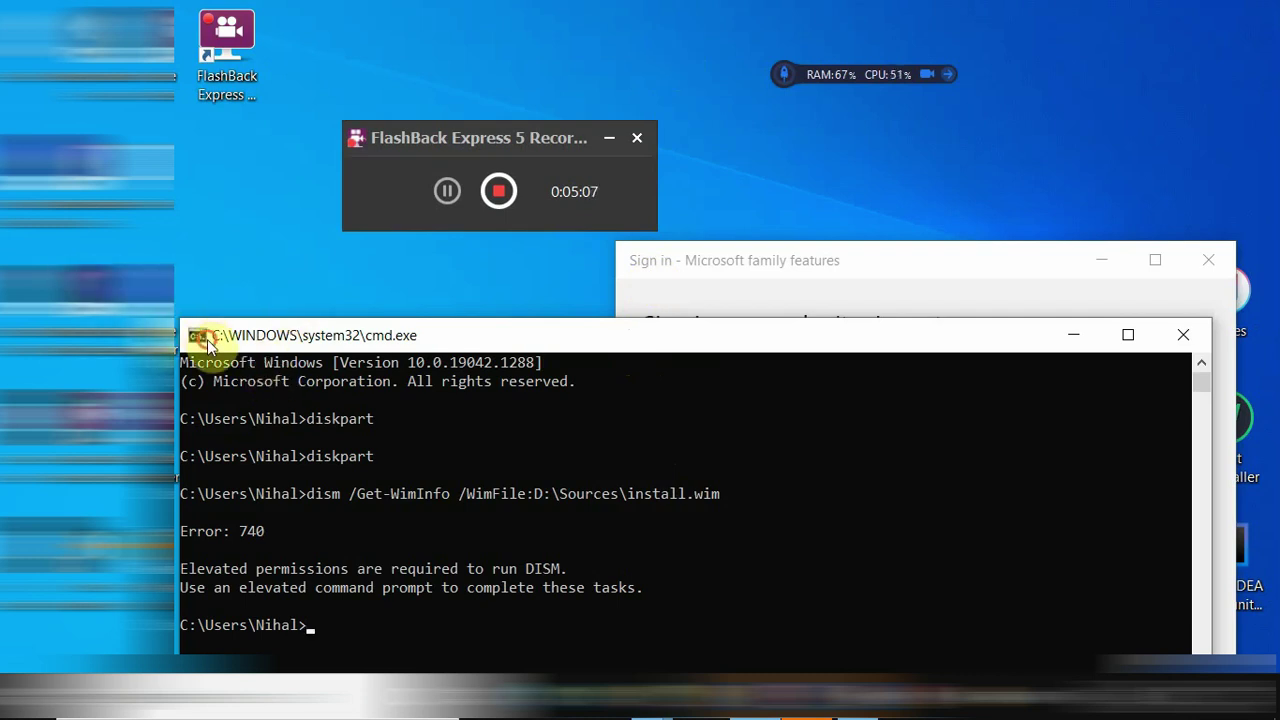
left_click_drag(206, 337, 258, 116)
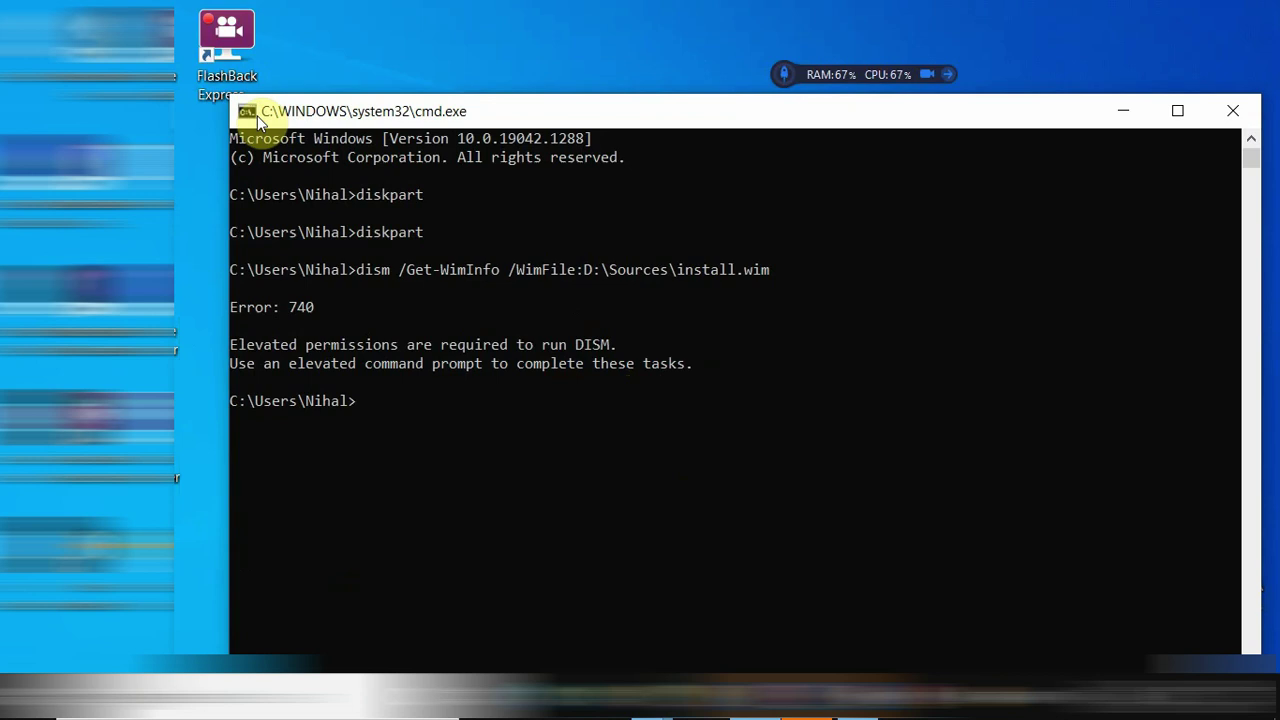
Type dism /Apply-Image /ImageFile:D:\Sources\install.wim /index:1 /App at the prompt, removing a stray backslash.
type("dism /Apply-Image \\")
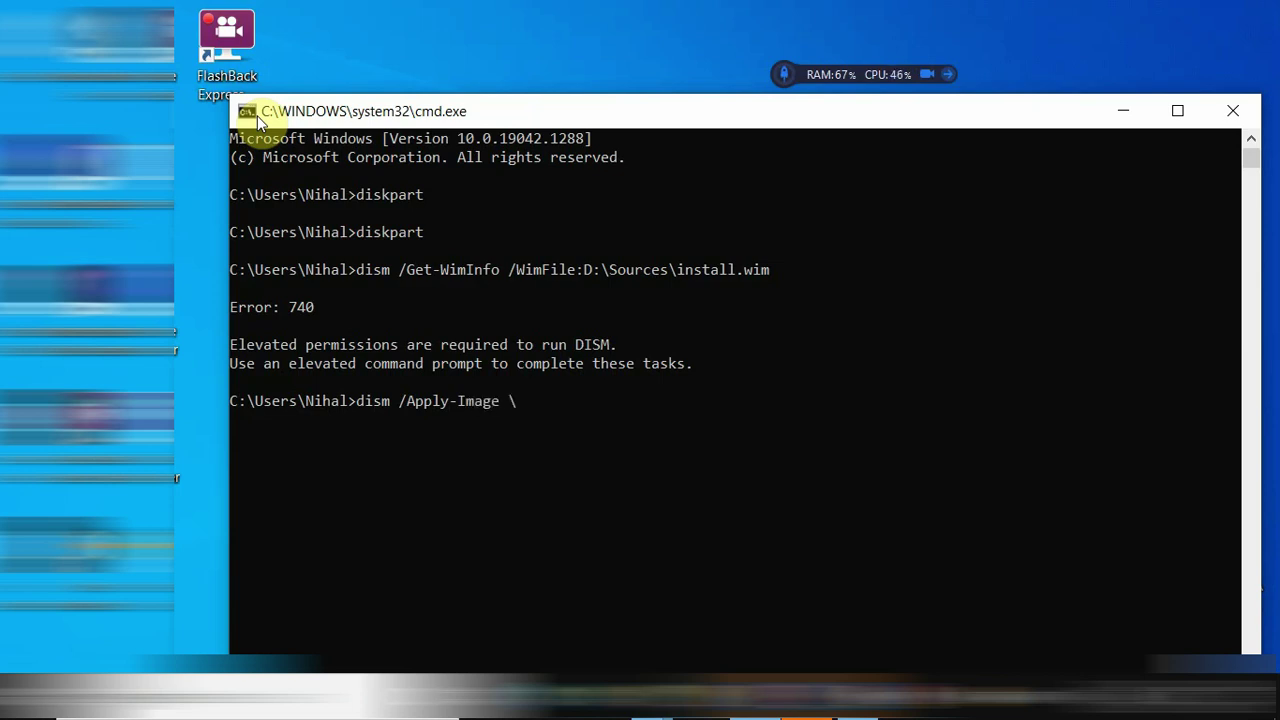
key("BackSpace")
type("/ImageFile:D:\\")
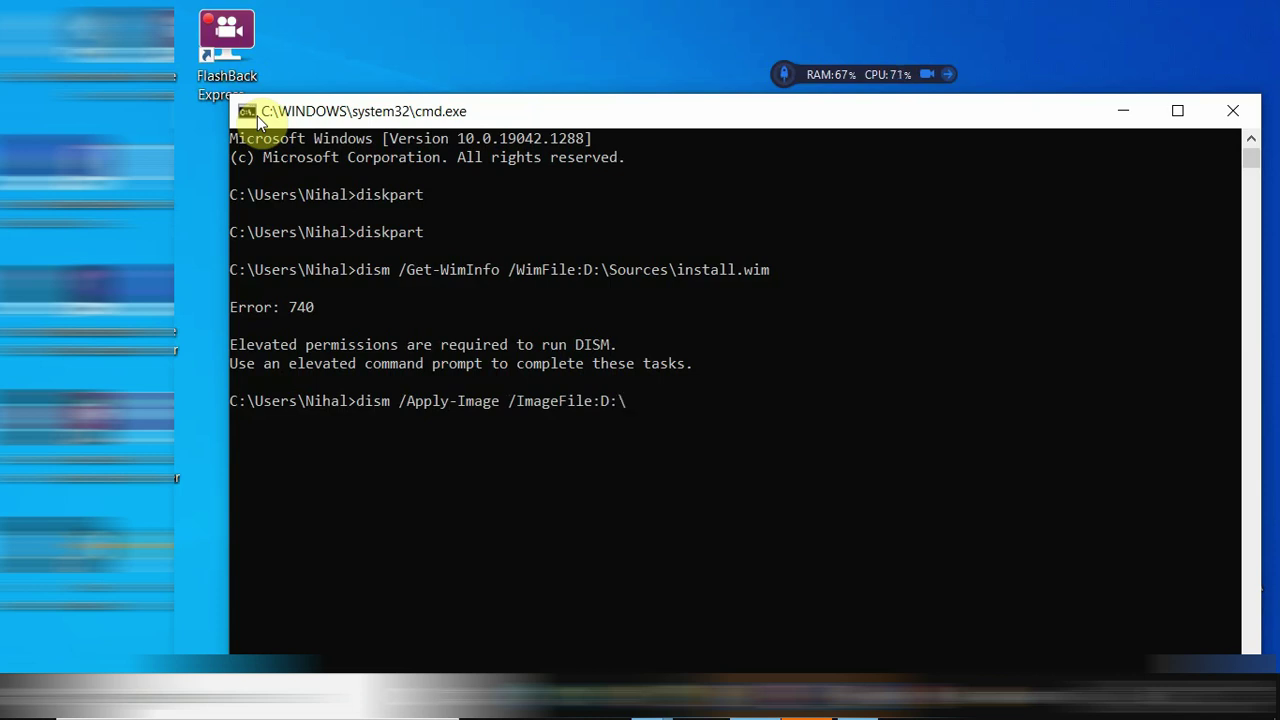
type("Sources\\")
type("install.wim")
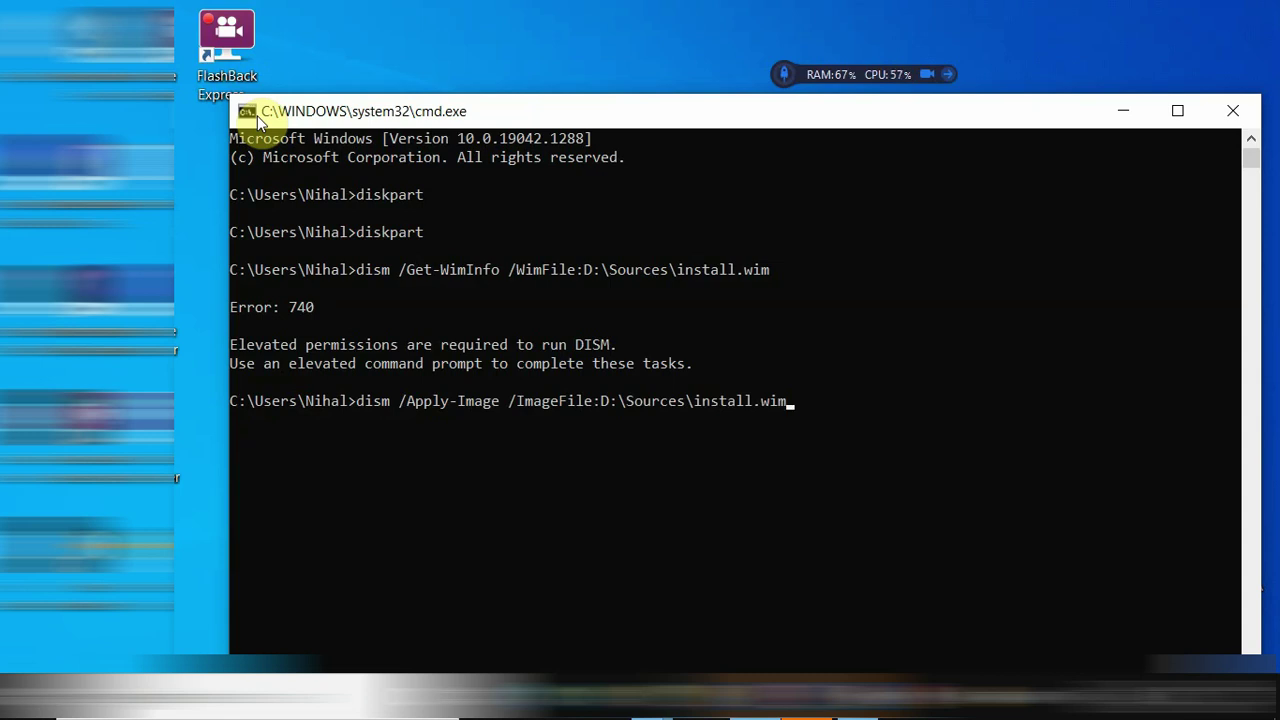
type(" /index:1 /Appl")
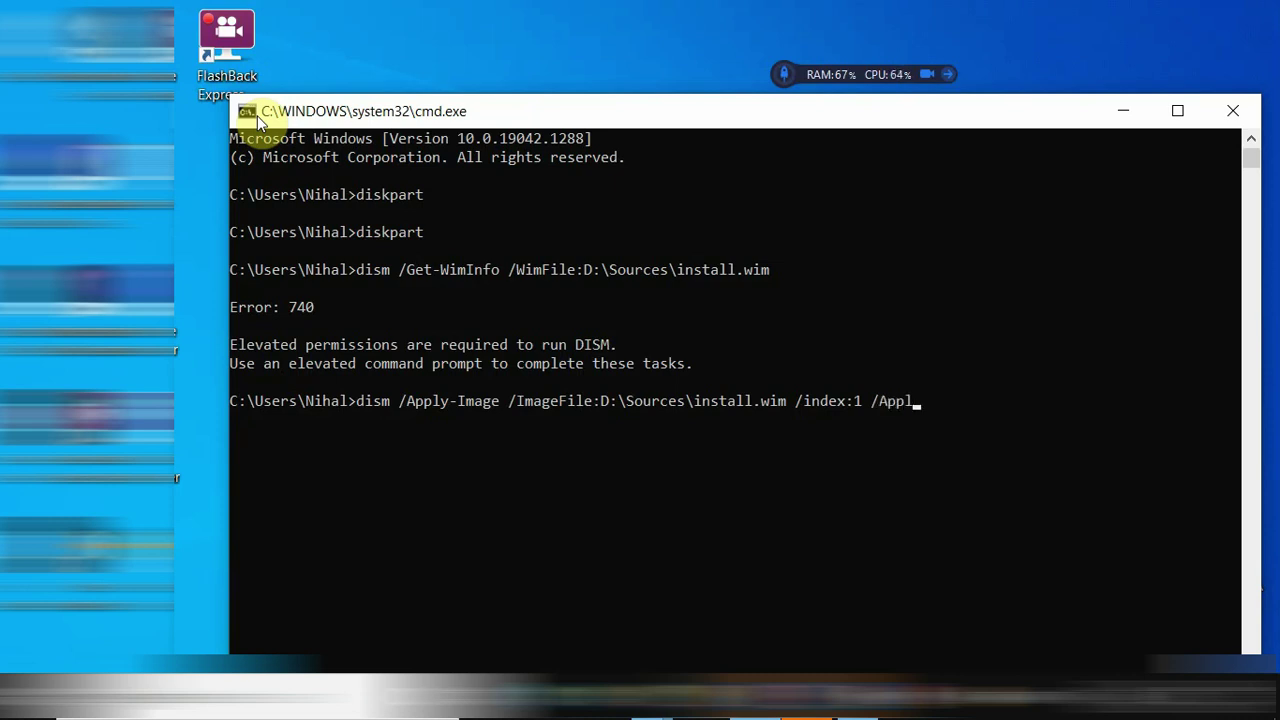
Complete the command with /ApplyDir:C:\ after removing the extra space, leaving the desktop showing.
type("y")
key("BackSpace")
type("Dir:")
type("C:\\")
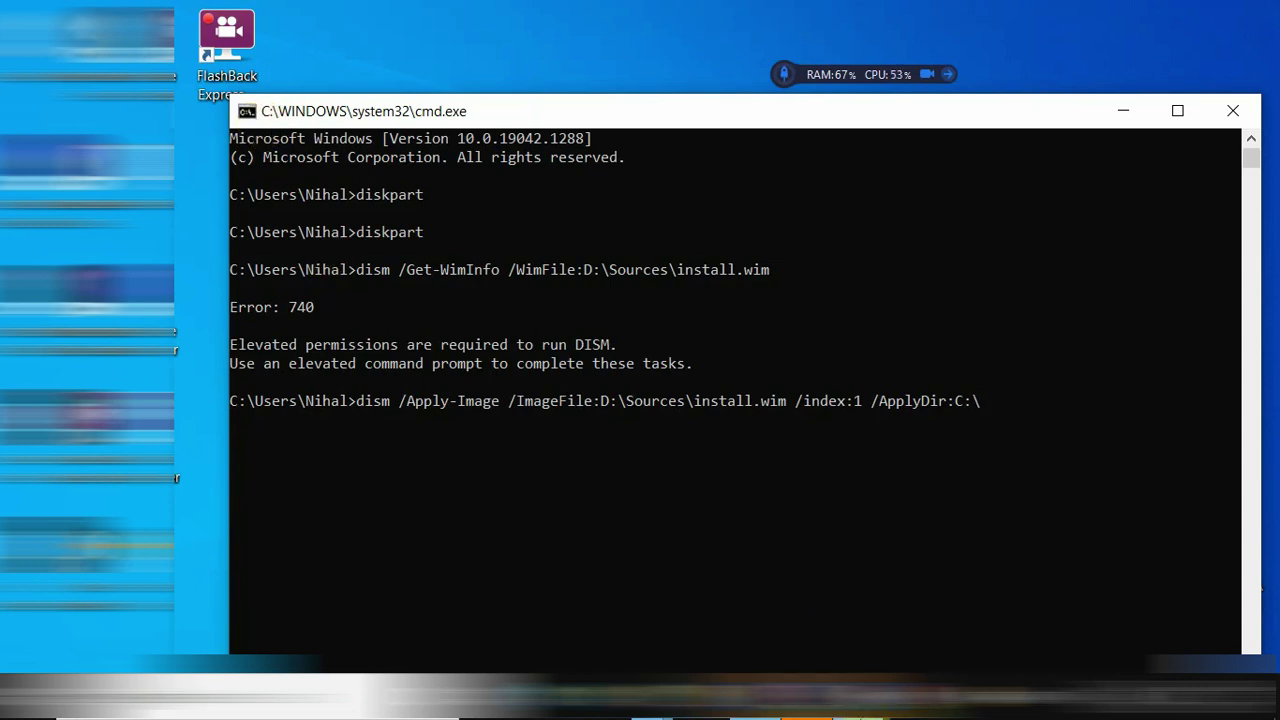
left_click(855, 712)
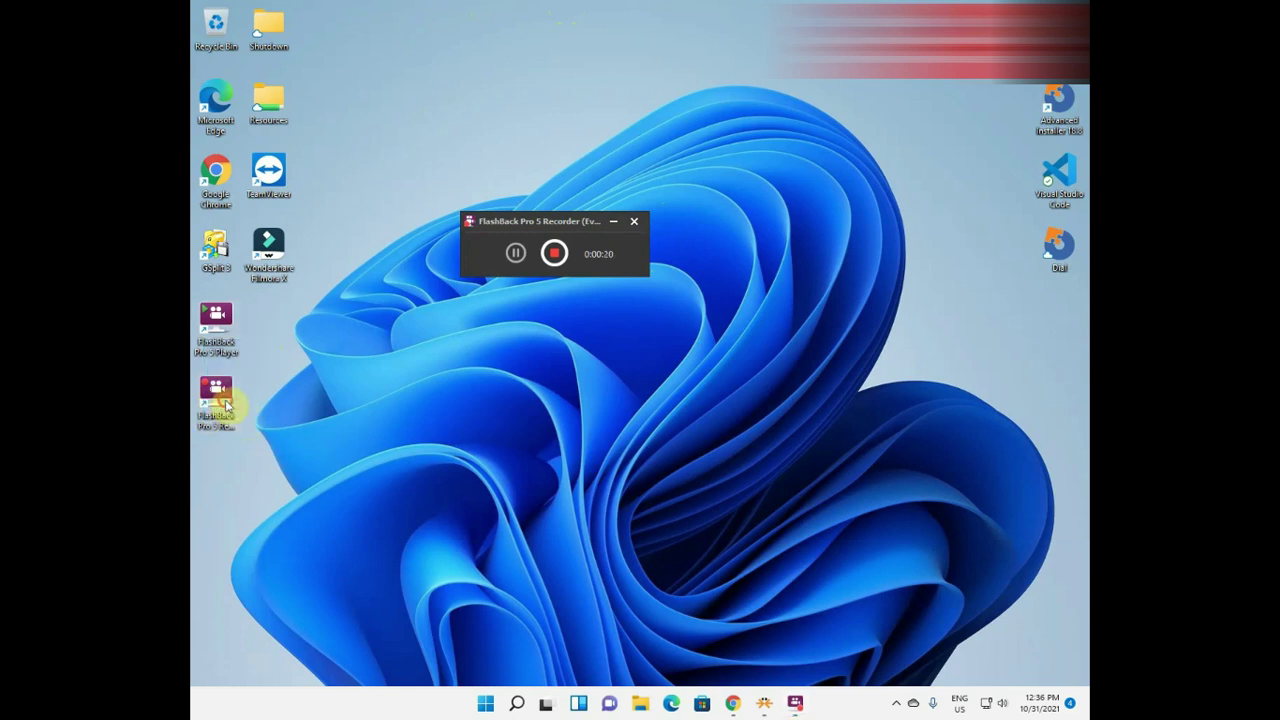
left_click_drag(220, 409, 268, 340)
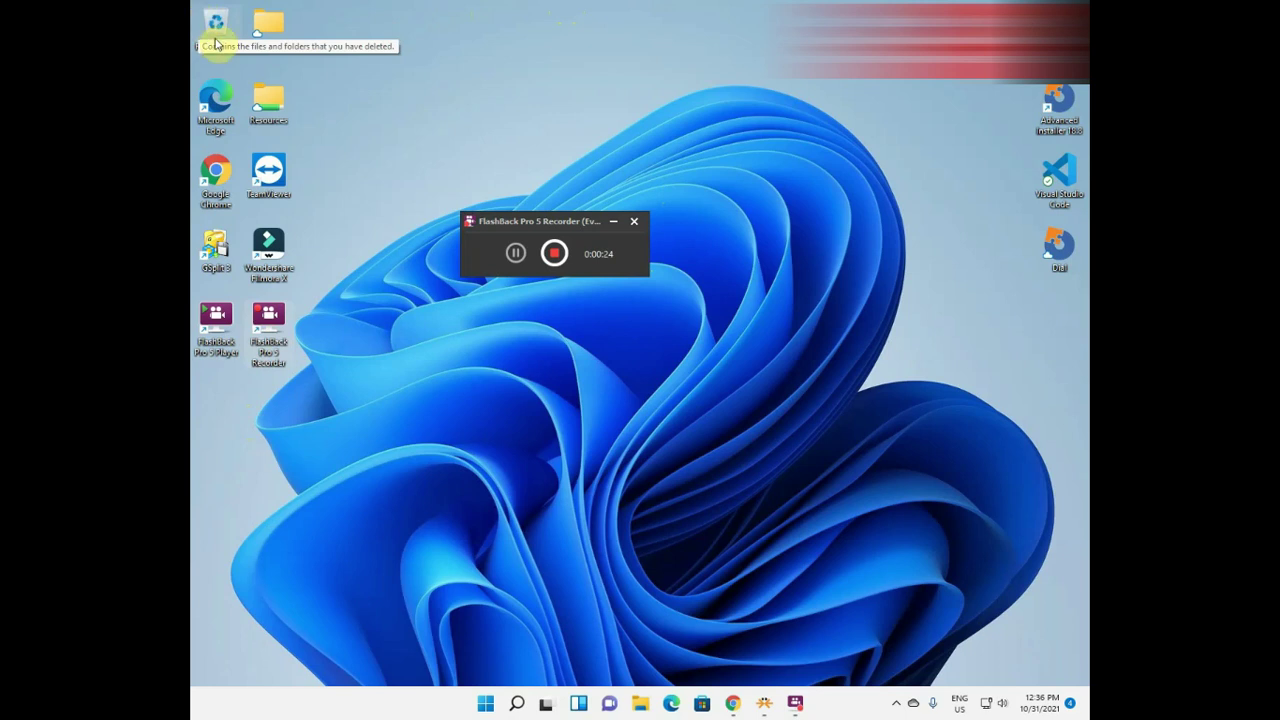
left_click(483, 704)
left_click(483, 704)
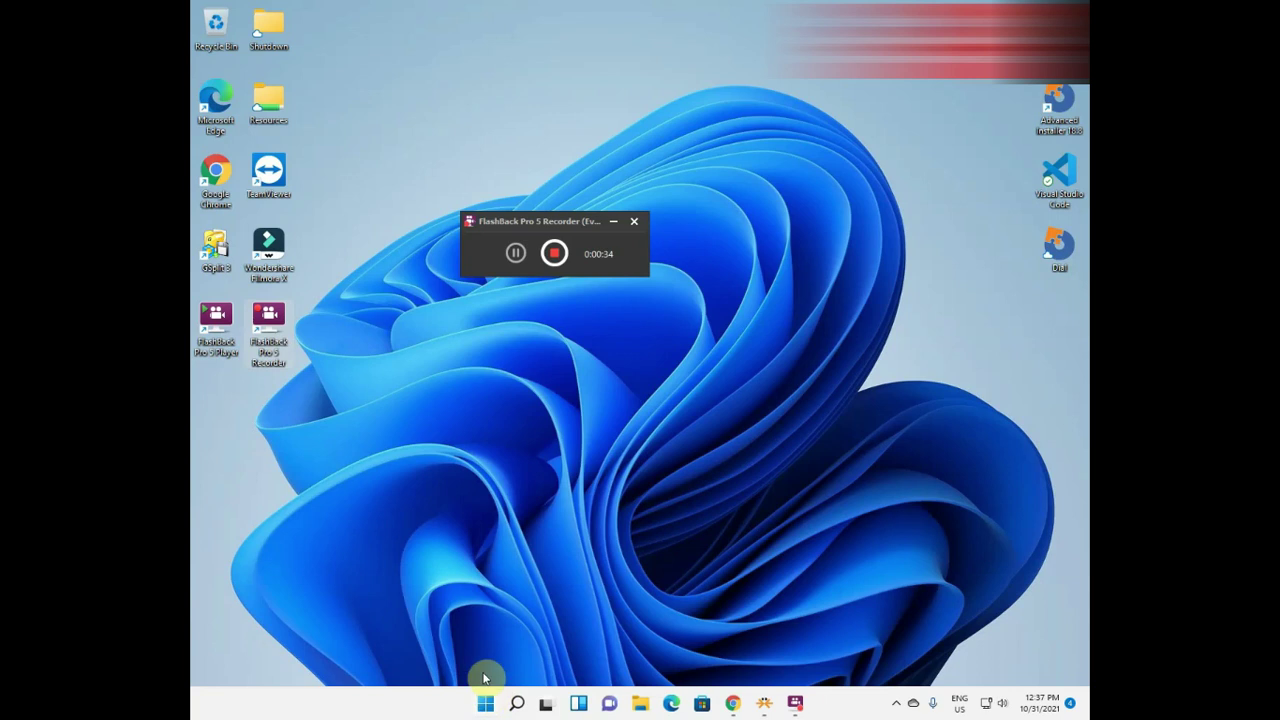
left_click(650, 15)
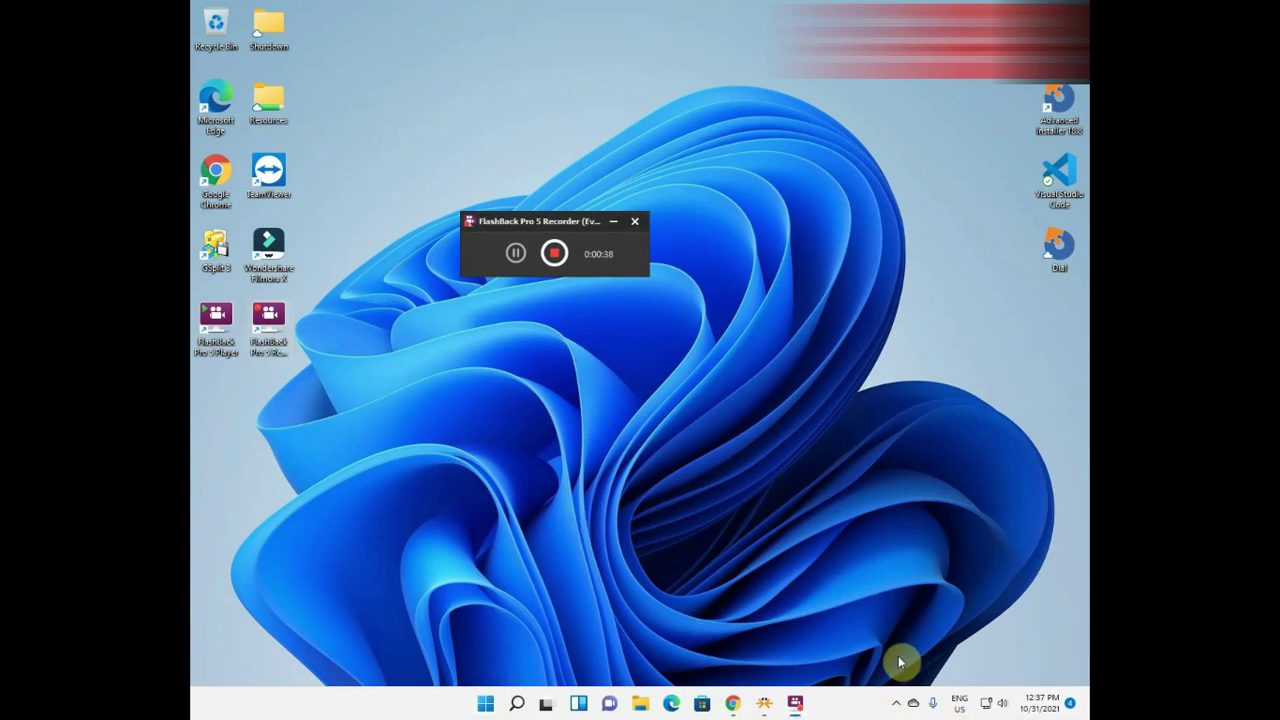
left_click_drag(848, 378, 1022, 686)
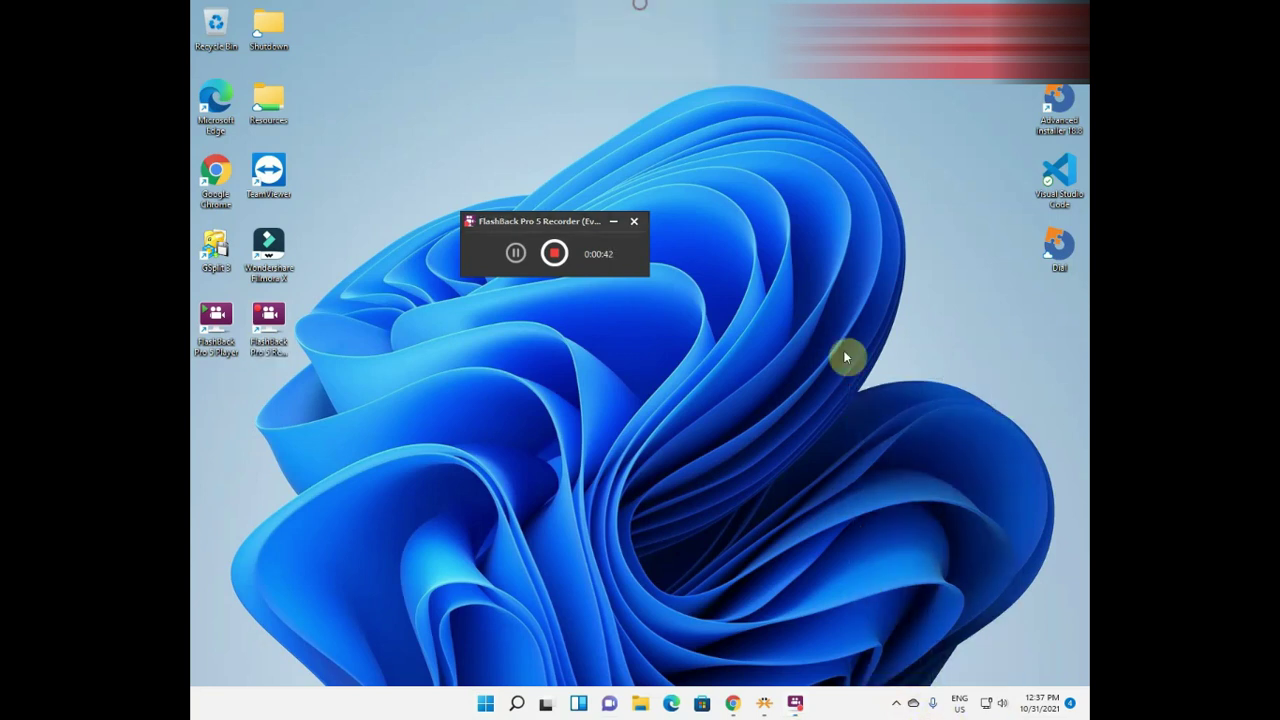
left_click_drag(846, 354, 1046, 680)
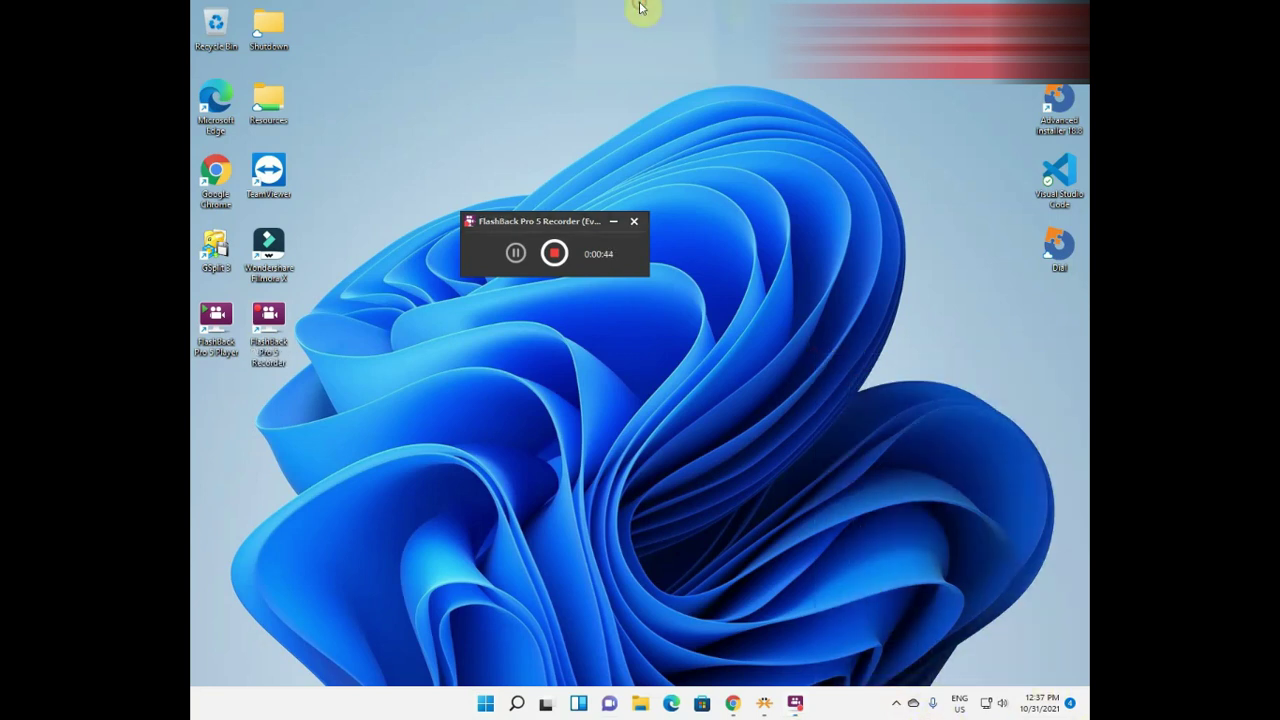
left_click_drag(837, 355, 1068, 610)
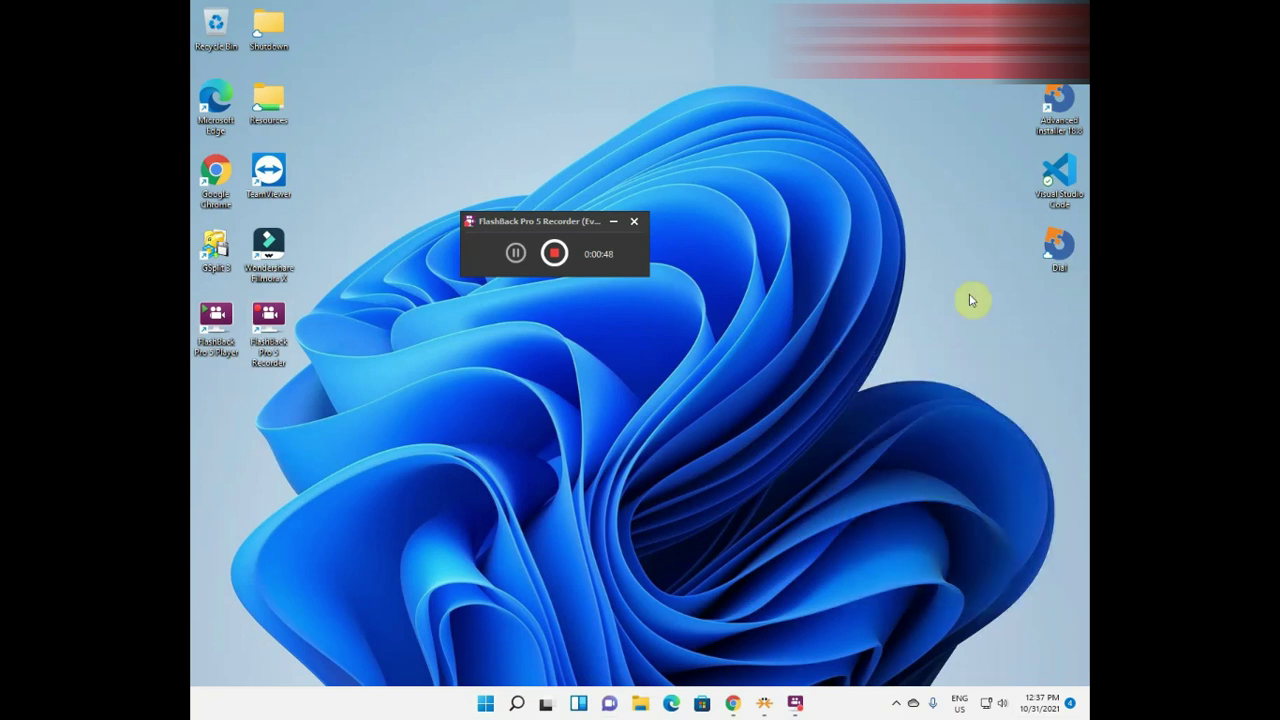